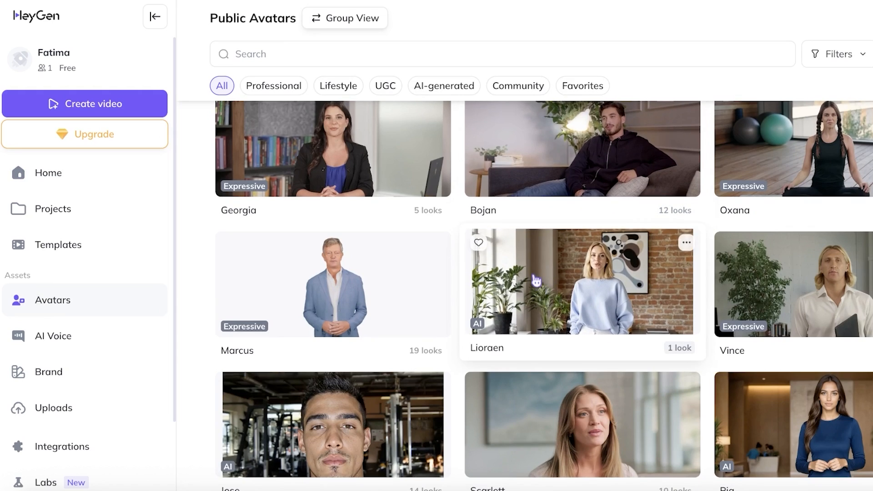
# Step: Choose the Scarlett public avatar and start a new landscape video with it
pyautogui.scroll(-3, 518, 272)
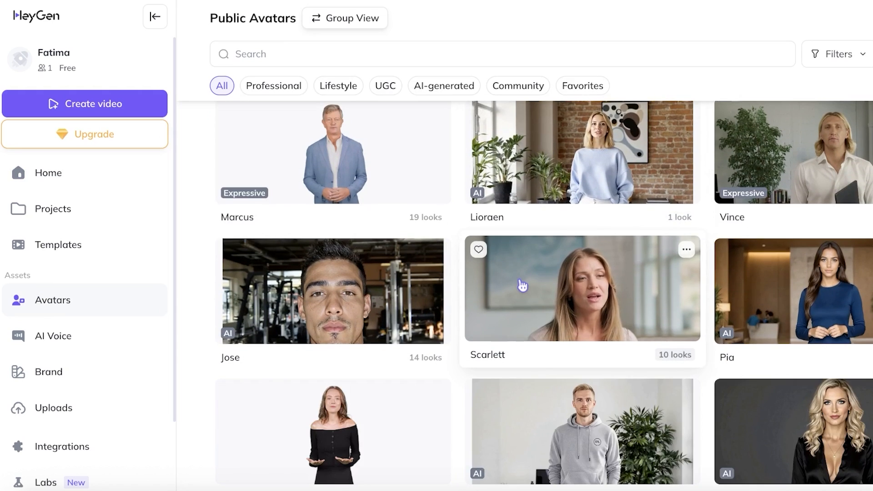
pyautogui.click(511, 286)
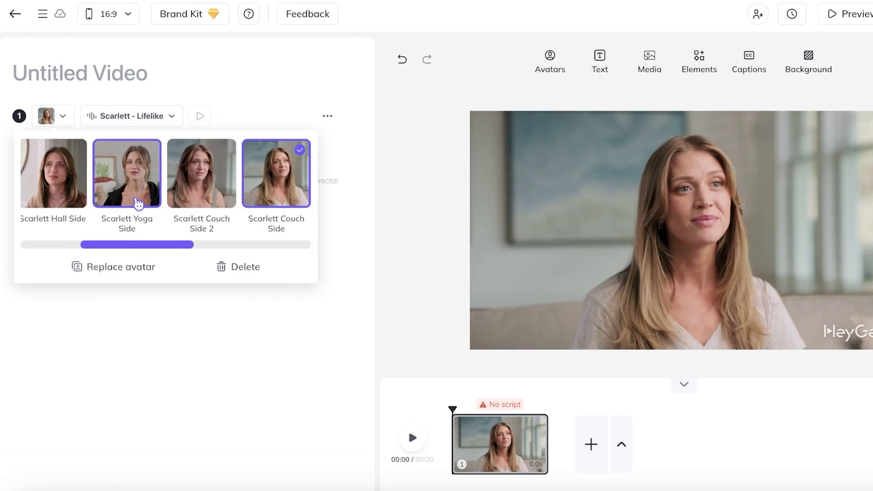
# Step: Try the Scarlett Fireplace Side, Hall Side and Couch Front looks on the scene 1 avatar
pyautogui.moveTo(195, 248); pyautogui.dragTo(74, 245)
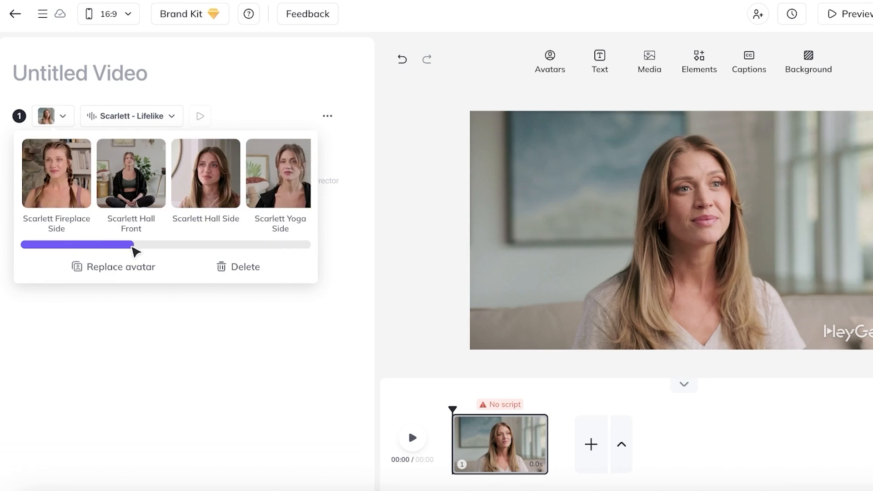
pyautogui.click(42, 195)
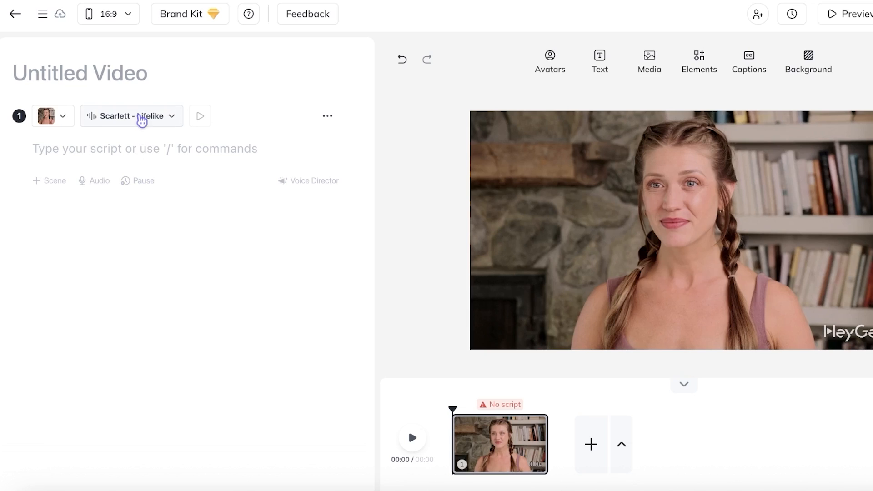
pyautogui.click(51, 116)
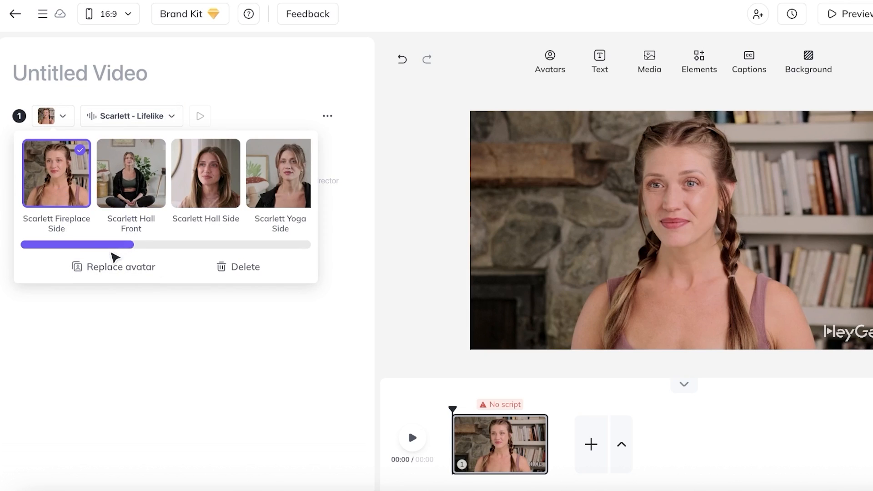
pyautogui.moveTo(120, 246); pyautogui.dragTo(287, 238)
pyautogui.click(192, 196)
pyautogui.click(54, 120)
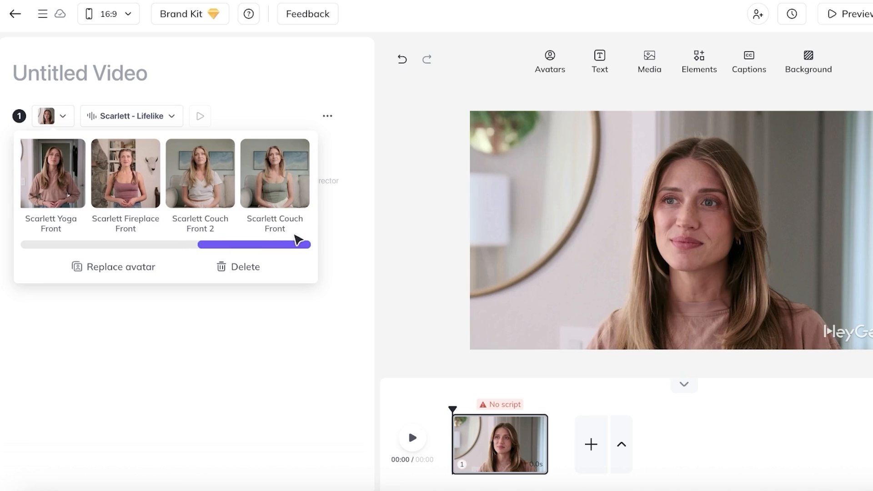
pyautogui.click(273, 189)
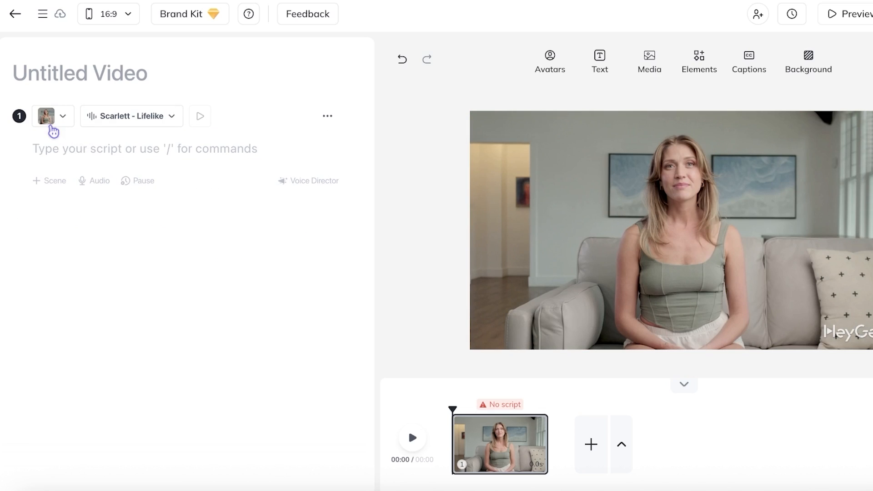
# Step: Try the Scarlett Couch Front 2, Fireplace Front and Yoga Front looks on the scene 1 avatar
pyautogui.click(61, 124)
pyautogui.click(191, 166)
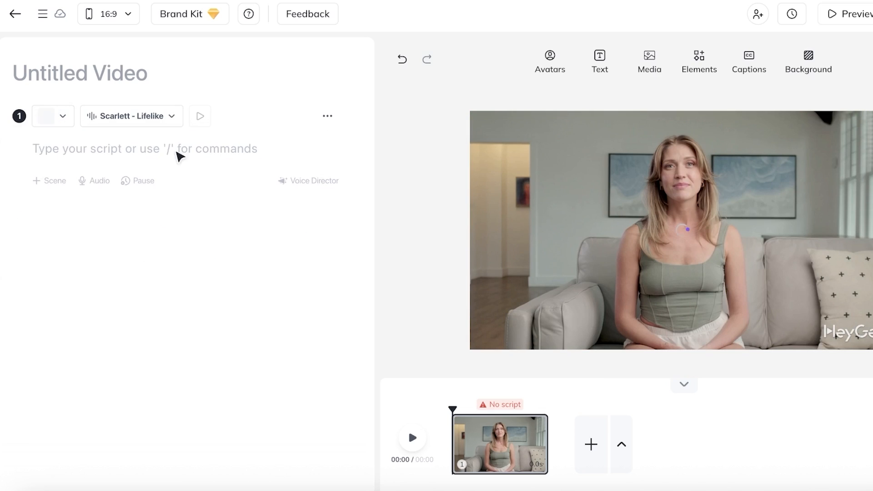
pyautogui.click(55, 119)
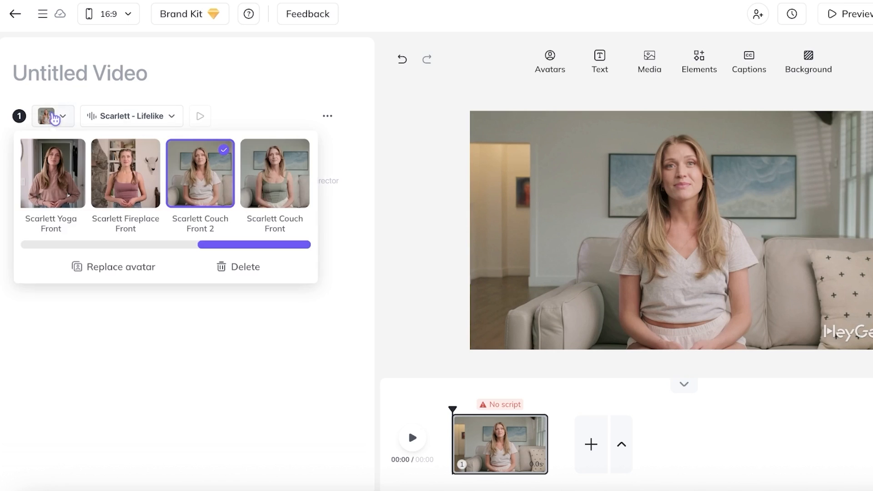
pyautogui.click(100, 141)
pyautogui.click(62, 125)
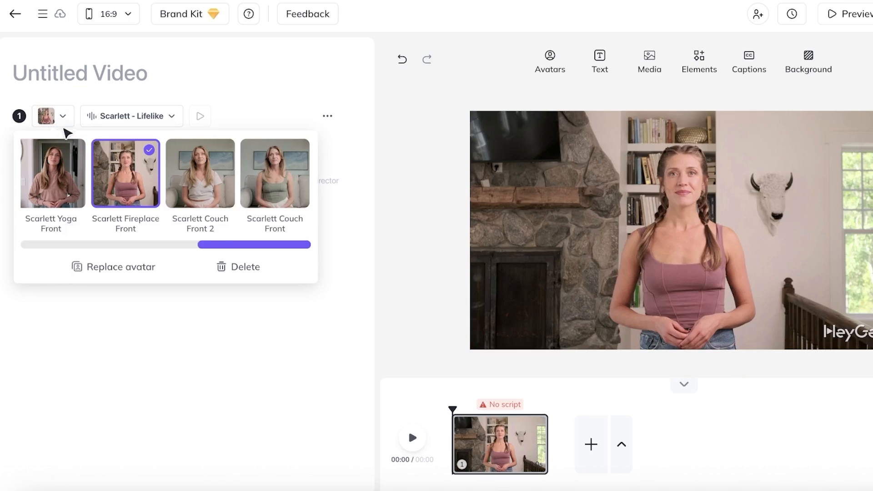
pyautogui.click(75, 207)
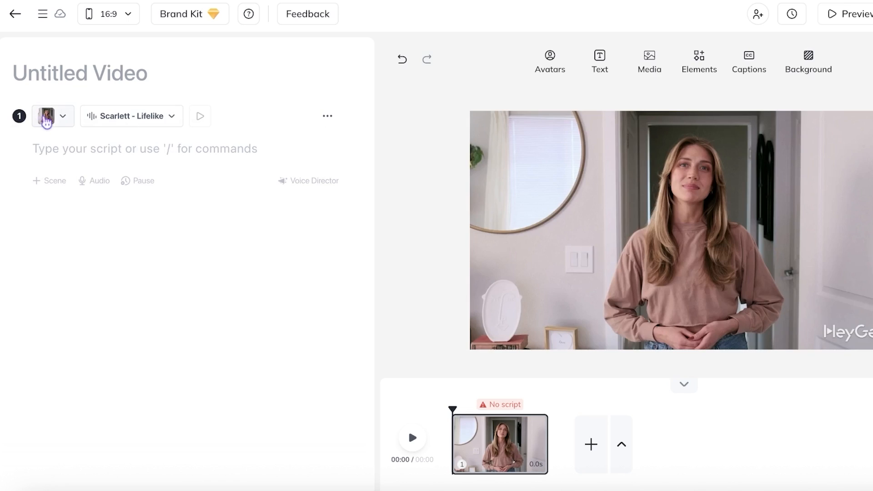
# Step: Set the scene 1 avatar's look to Scarlett Couch Side
pyautogui.click(50, 119)
pyautogui.moveTo(82, 248); pyautogui.dragTo(137, 244)
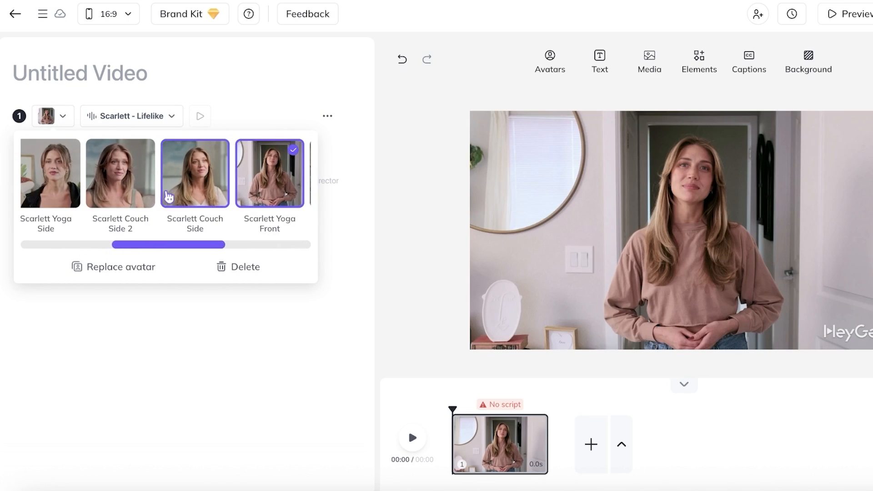
pyautogui.click(172, 195)
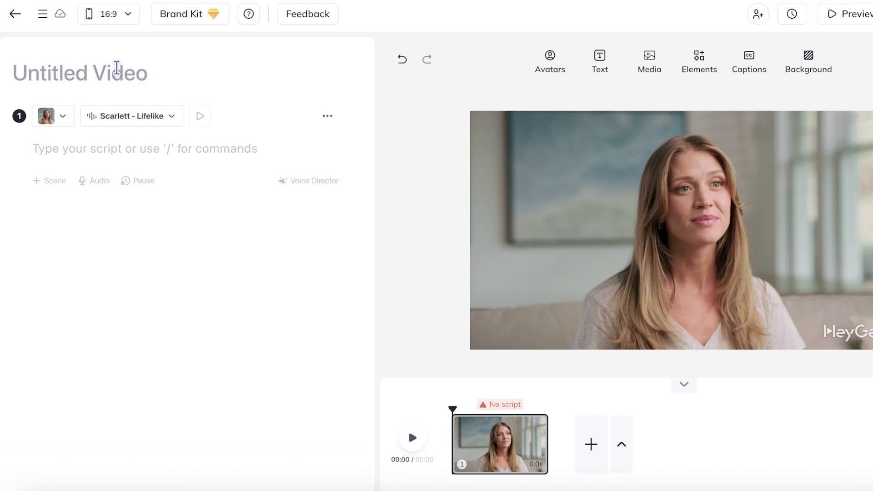
pyautogui.click(117, 68)
pyautogui.click(336, 116)
pyautogui.click(135, 151)
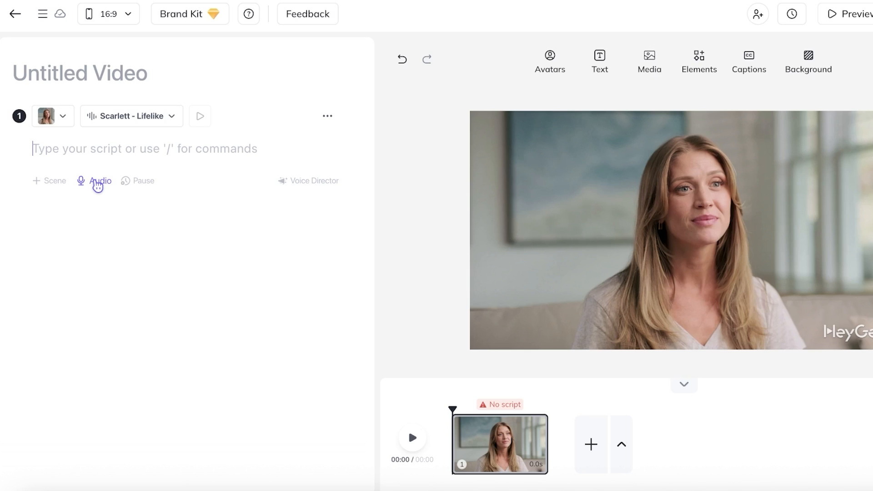
# Step: Start an audio recording for the scene 1 script and choose FIFINE 683 Microphone (3142:0031) as the input device
pyautogui.click(97, 183)
pyautogui.click(87, 236)
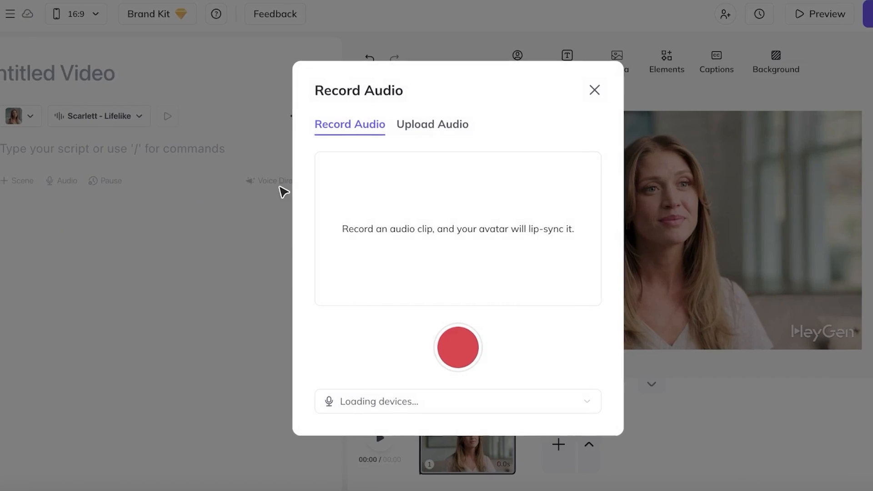
pyautogui.click(372, 406)
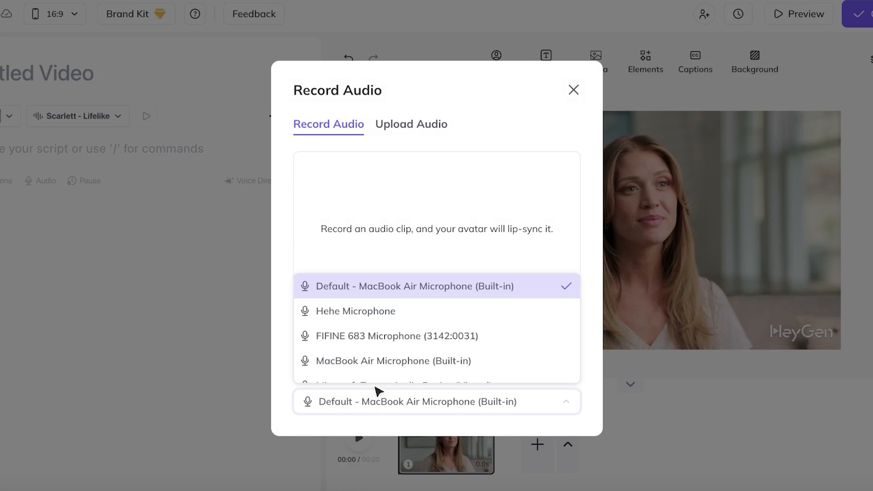
pyautogui.click(384, 336)
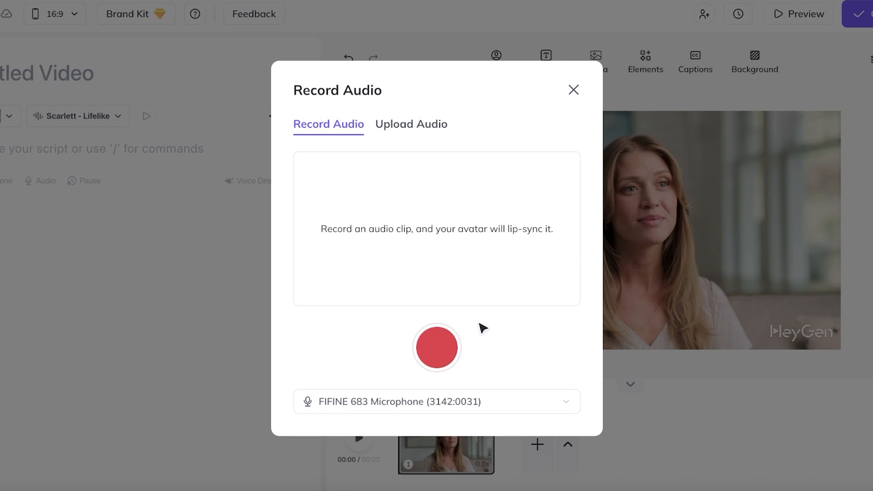
# Step: Record a spoken spa testimonial of about 12 seconds and add it to scene 1 with Voice Mirroring enabled
pyautogui.click(444, 363)
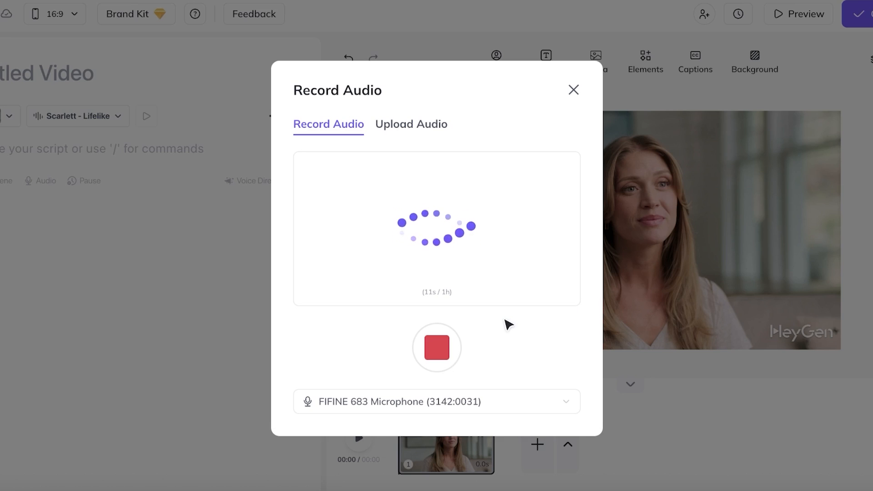
pyautogui.click(437, 347)
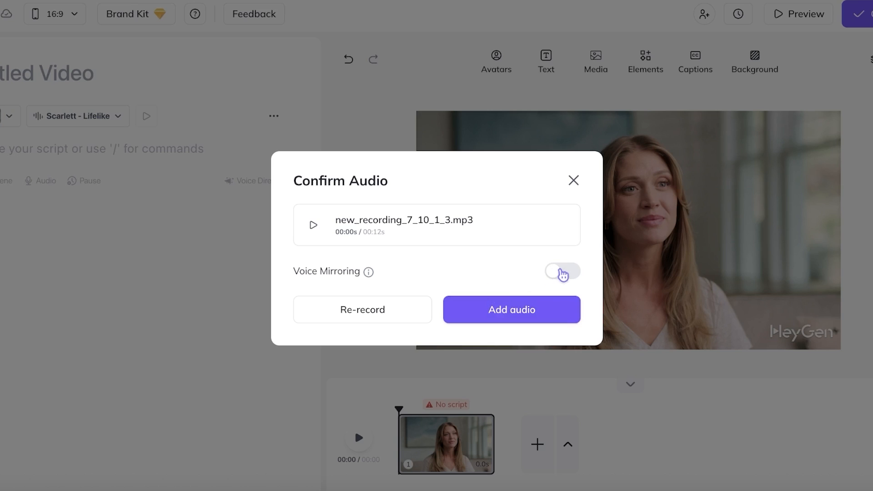
pyautogui.click(562, 273)
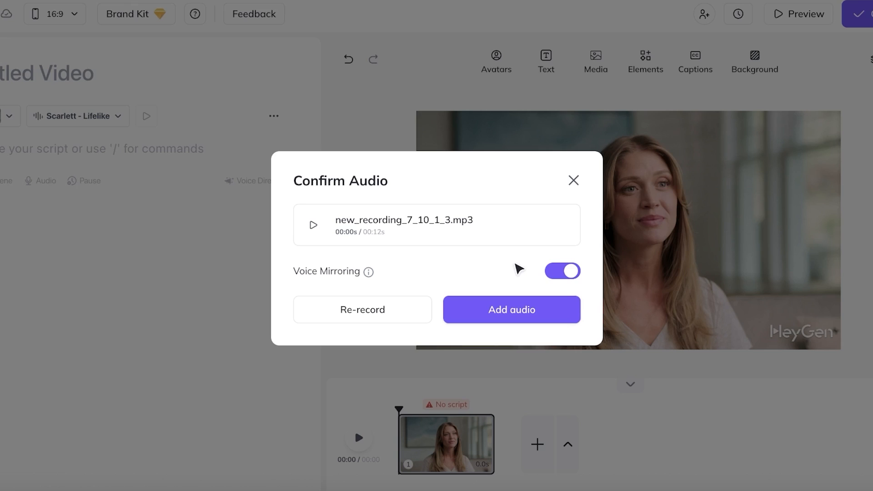
pyautogui.click(524, 307)
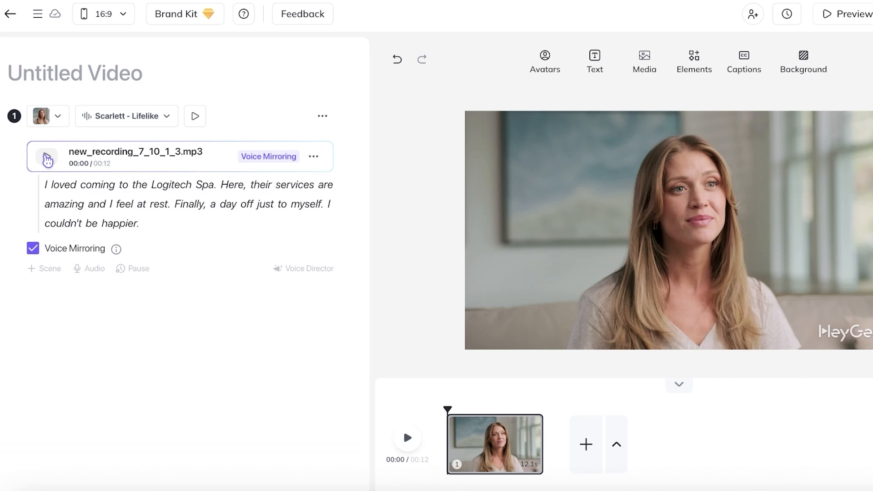
# Step: Play back the recorded audio and preview scene 1 on the timeline
pyautogui.click(47, 158)
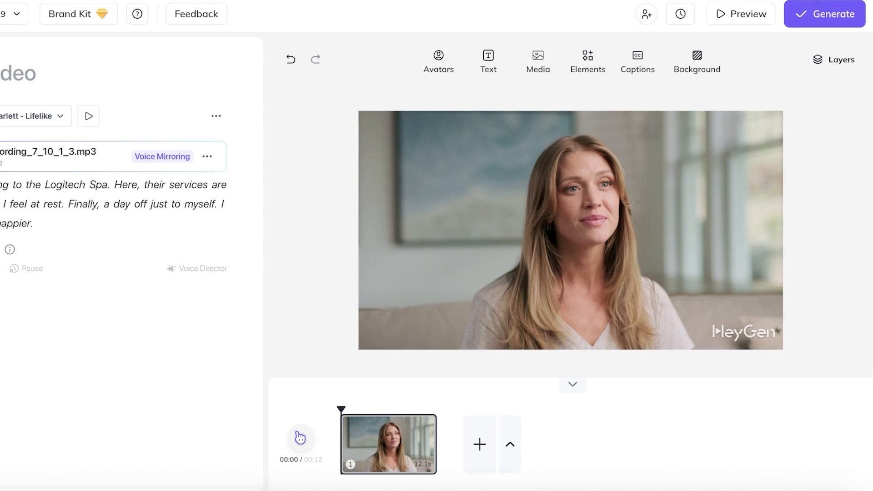
pyautogui.click(300, 437)
pyautogui.click(678, 346)
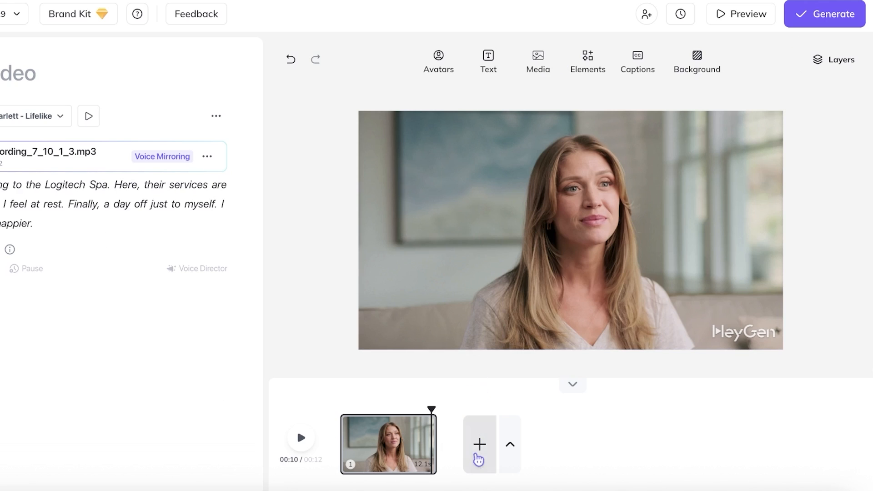
# Step: Add a second scene and set its avatar look to Scarlett Couch Front 2
pyautogui.click(479, 456)
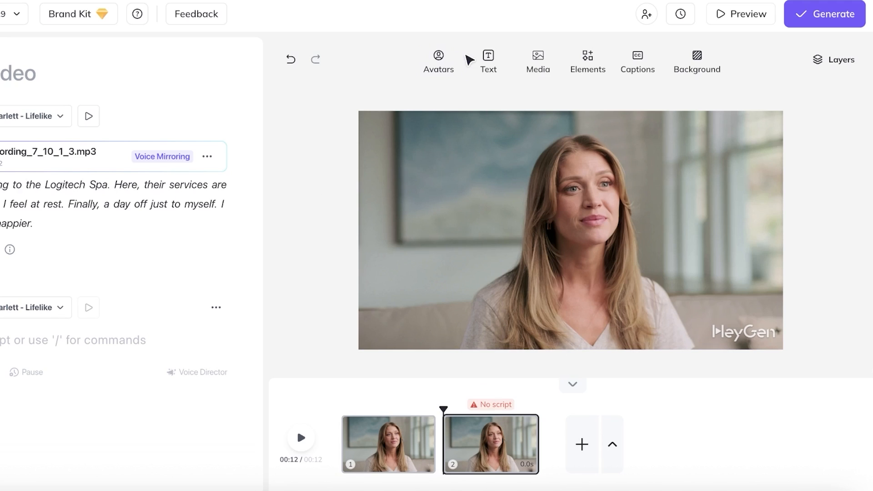
pyautogui.click(49, 308)
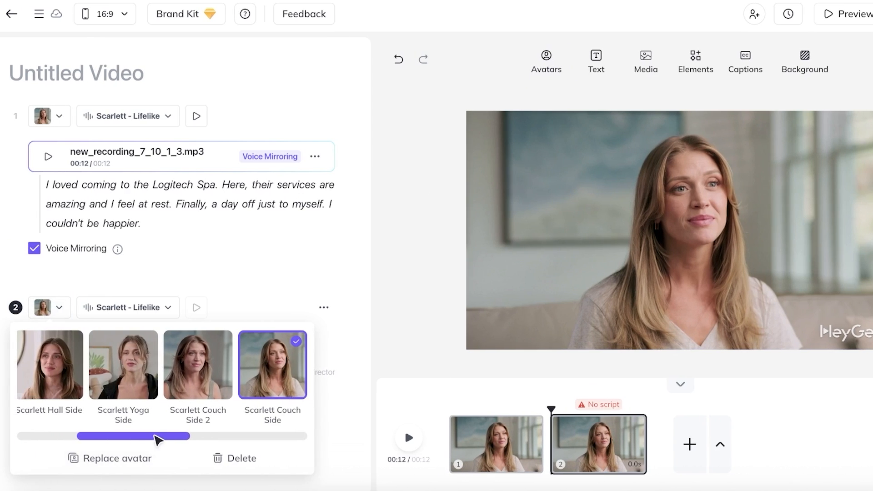
pyautogui.moveTo(156, 435); pyautogui.dragTo(262, 416)
pyautogui.click(218, 385)
# Step: Remove the background behind the scene 2 avatar and move the avatar to the right side of the frame
pyautogui.click(675, 113)
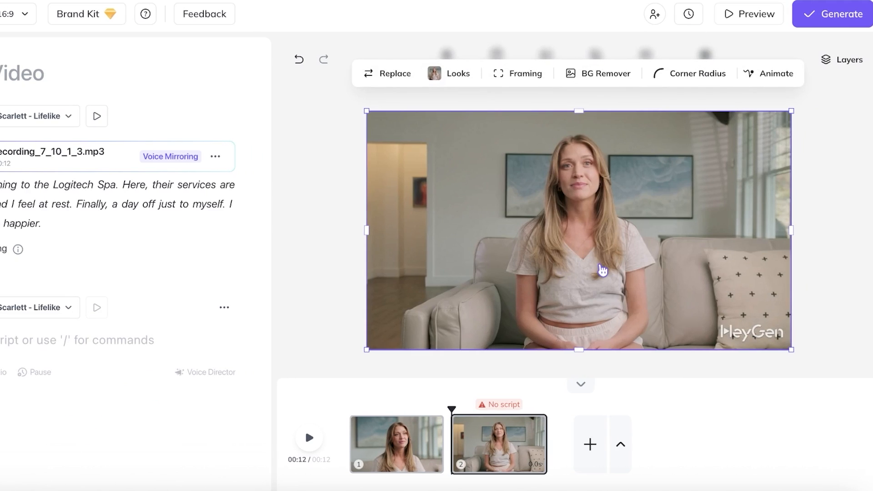
pyautogui.click(597, 74)
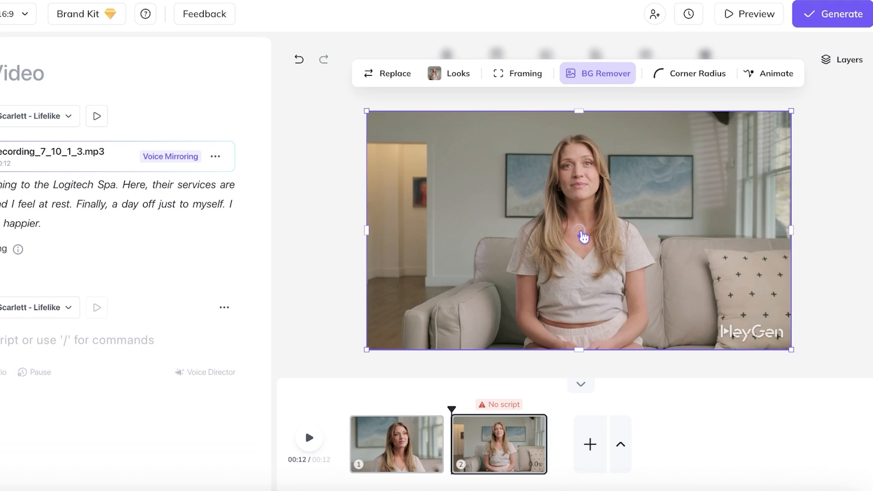
pyautogui.moveTo(585, 193); pyautogui.dragTo(719, 197)
pyautogui.click(359, 209)
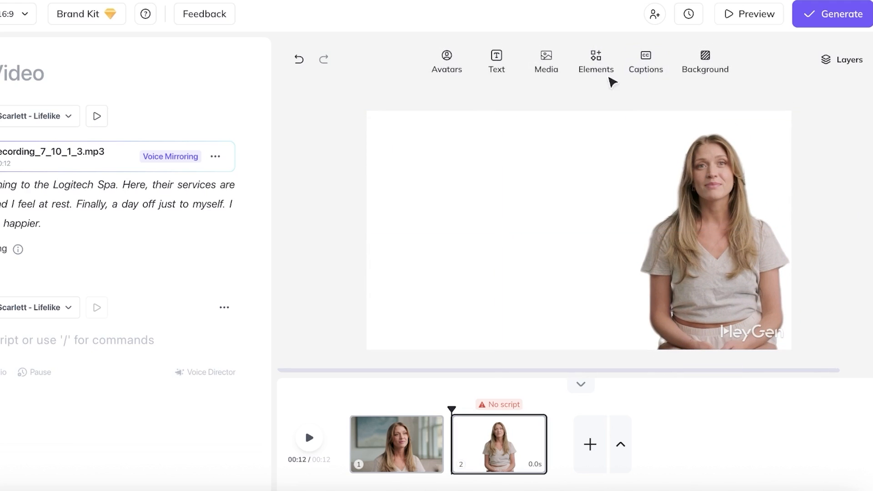
# Step: Search the stock videos for "spa", insert the facial treatment clip into scene 2 and set it as the background
pyautogui.click(545, 64)
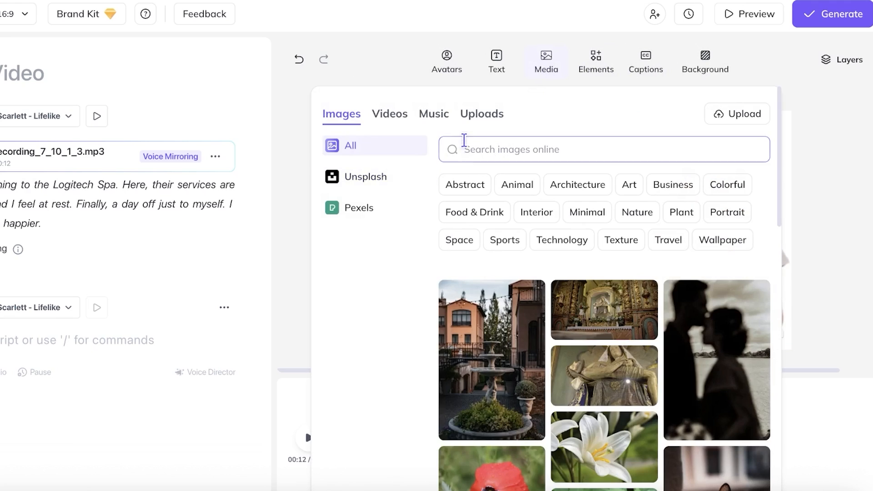
pyautogui.click(396, 122)
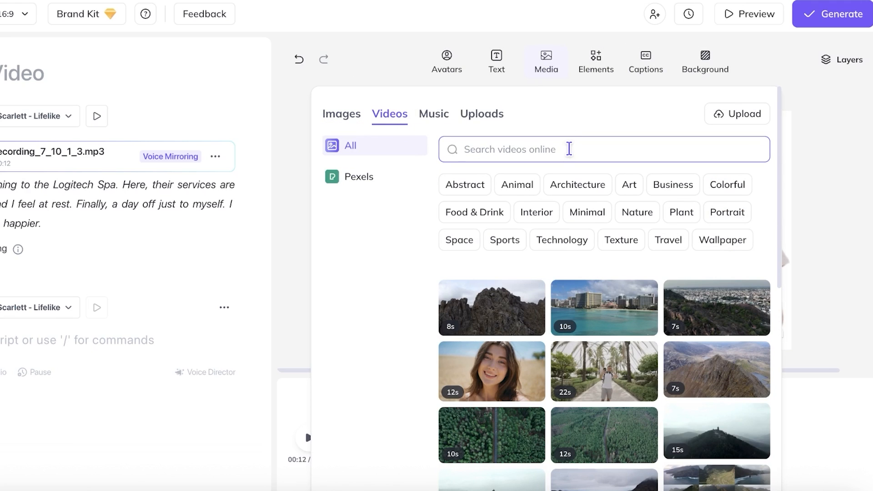
pyautogui.write('spa')
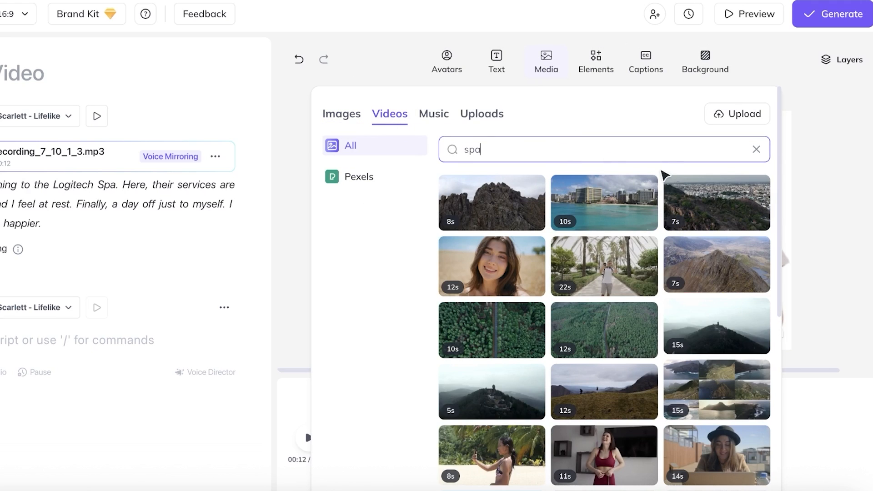
pyautogui.scroll(-6, 636, 246)
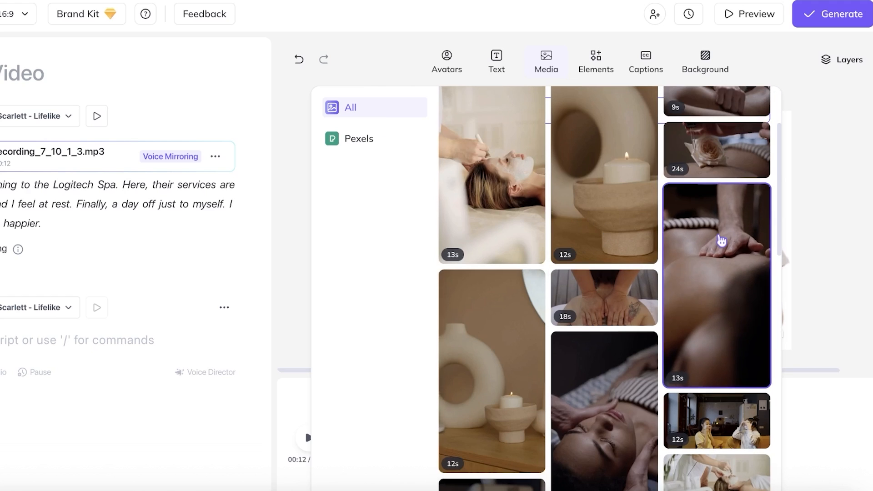
pyautogui.click(717, 320)
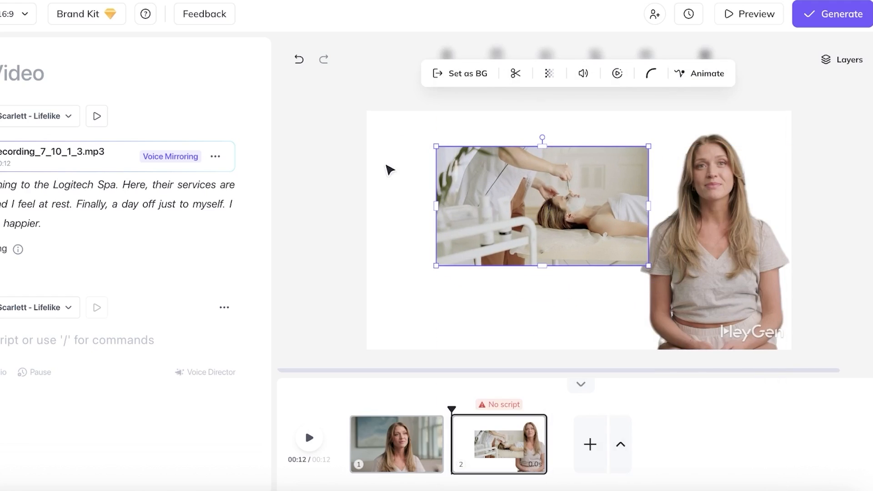
pyautogui.moveTo(528, 186); pyautogui.dragTo(508, 181)
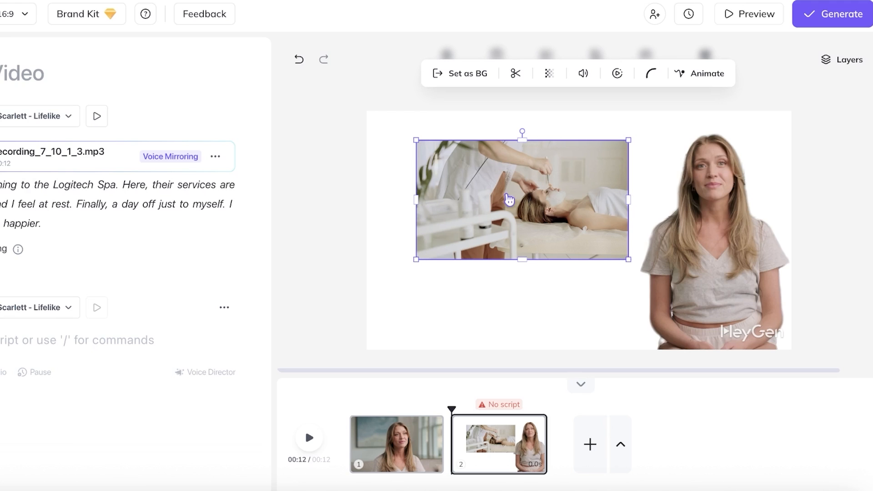
pyautogui.click(477, 73)
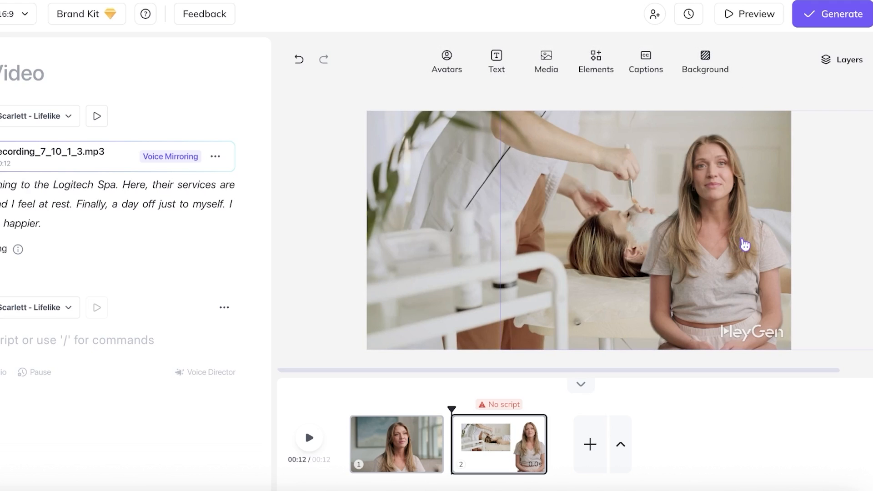
# Step: Move the scene 2 avatar to the left side of the frame, clear of the woman receiving the facial
pyautogui.moveTo(742, 244); pyautogui.dragTo(471, 244)
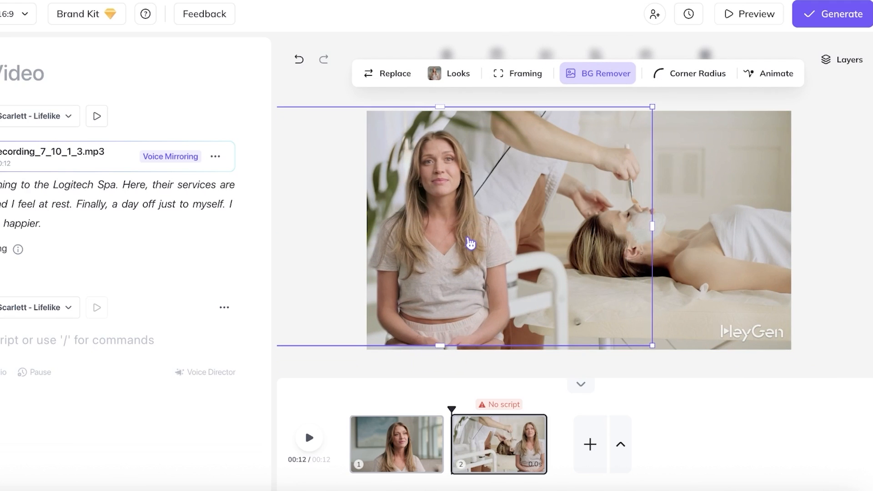
pyautogui.click(311, 439)
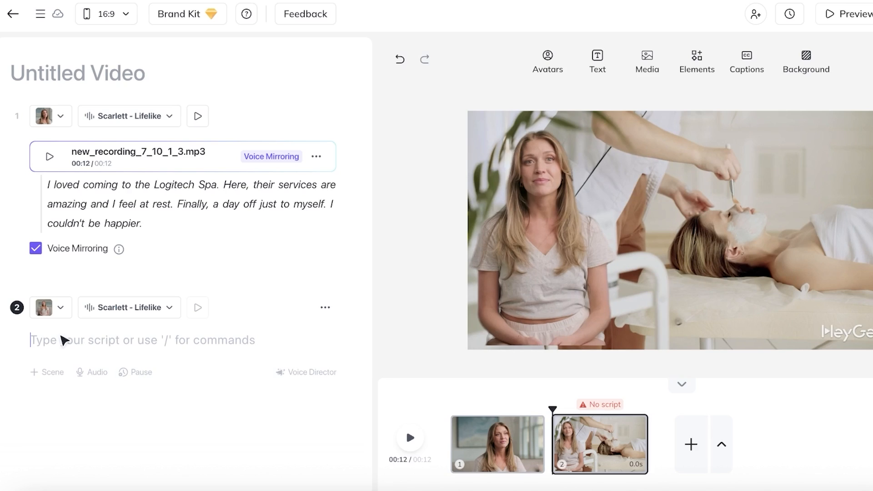
# Step: Record the scene 2 narration with the FIFINE 683 Microphone and add it to the scene with Voice Mirroring on
pyautogui.click(96, 372)
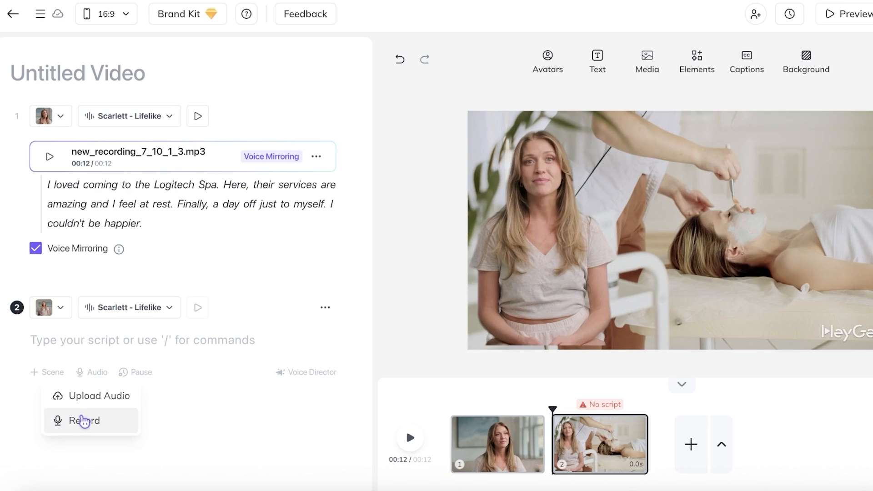
pyautogui.click(84, 421)
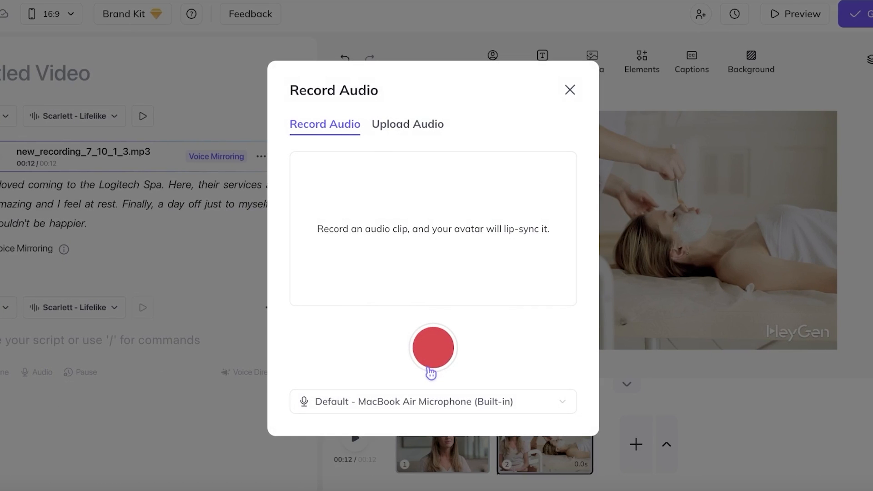
pyautogui.click(423, 402)
pyautogui.click(361, 337)
pyautogui.click(446, 356)
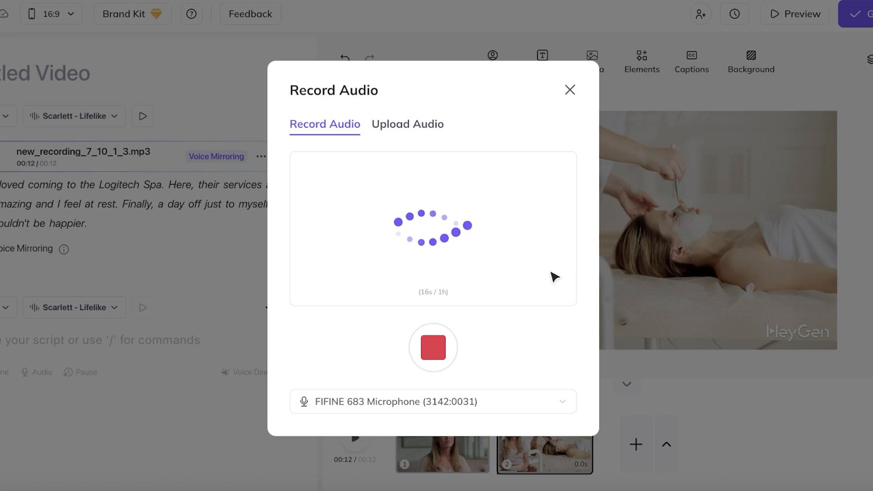
pyautogui.click(438, 354)
pyautogui.click(553, 275)
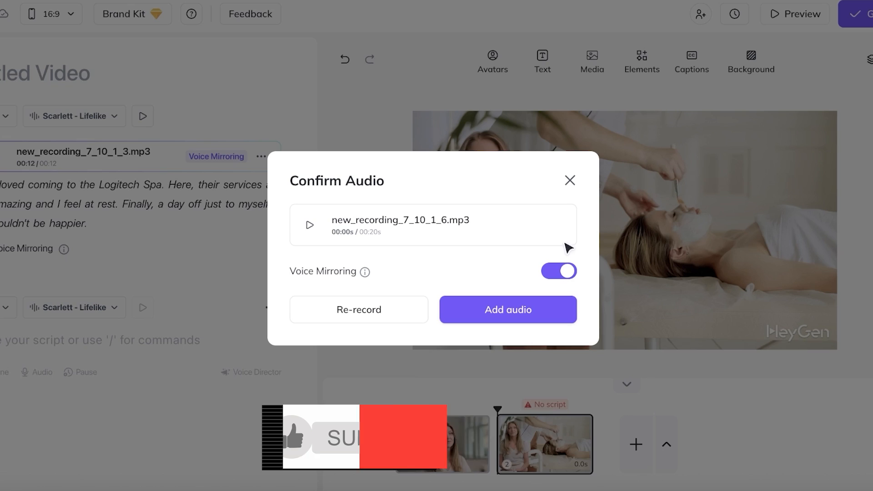
pyautogui.click(508, 317)
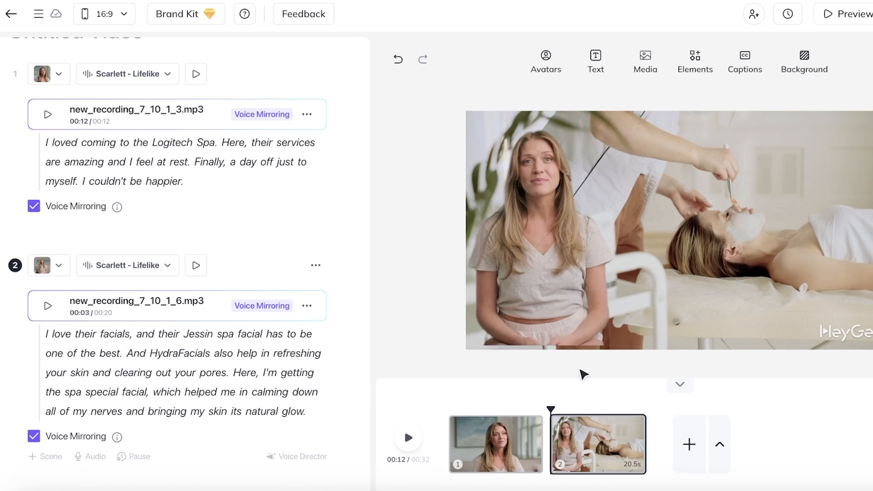
# Step: Return the playhead to the start of scene 1 and play the draft preview of the whole video
pyautogui.moveTo(550, 410); pyautogui.dragTo(448, 409)
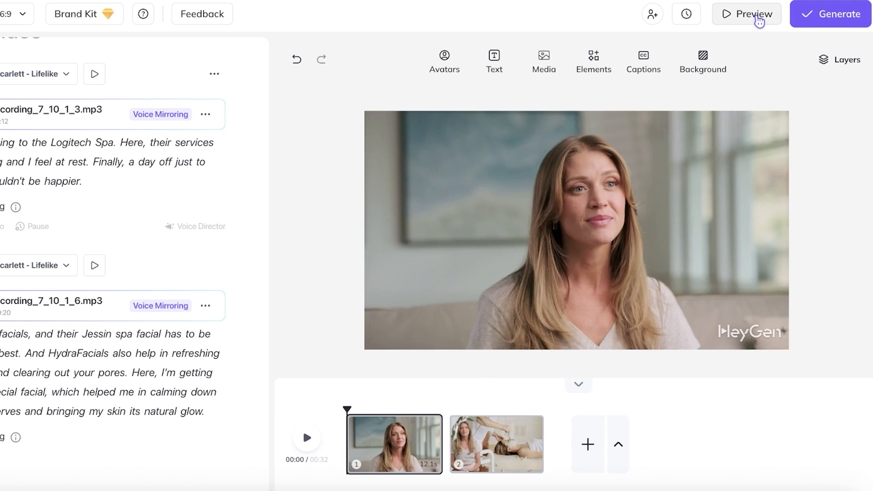
pyautogui.click(758, 20)
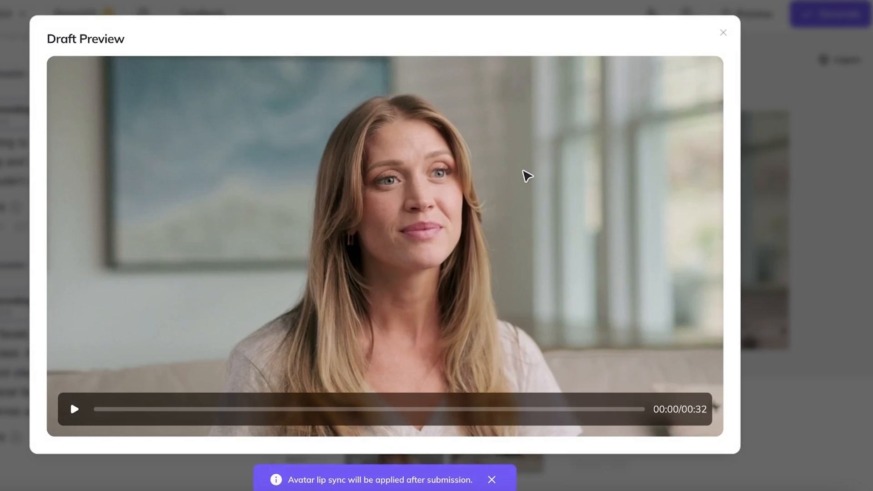
pyautogui.click(226, 409)
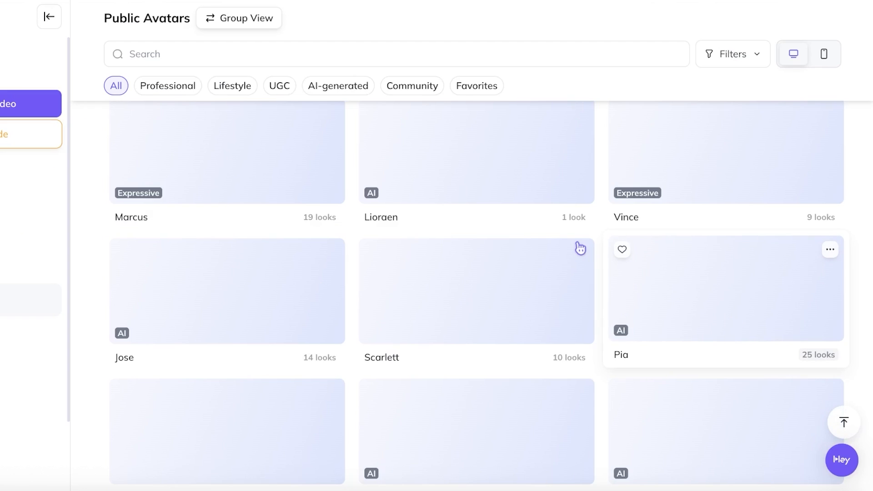
# Step: Delete the avatar Lily, the woman in the white blouse, from My Avatars
pyautogui.scroll(3, 575, 255)
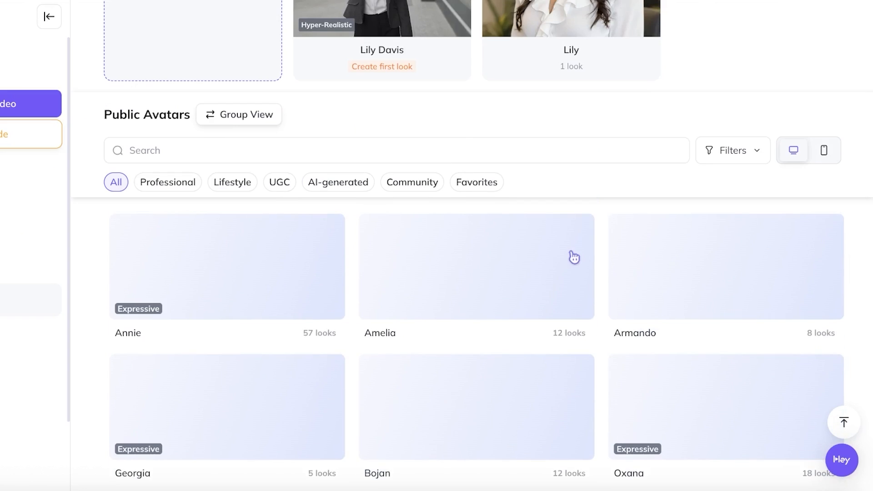
pyautogui.scroll(5, 569, 254)
pyautogui.scroll(-15, 440, 216)
pyautogui.scroll(15, 445, 222)
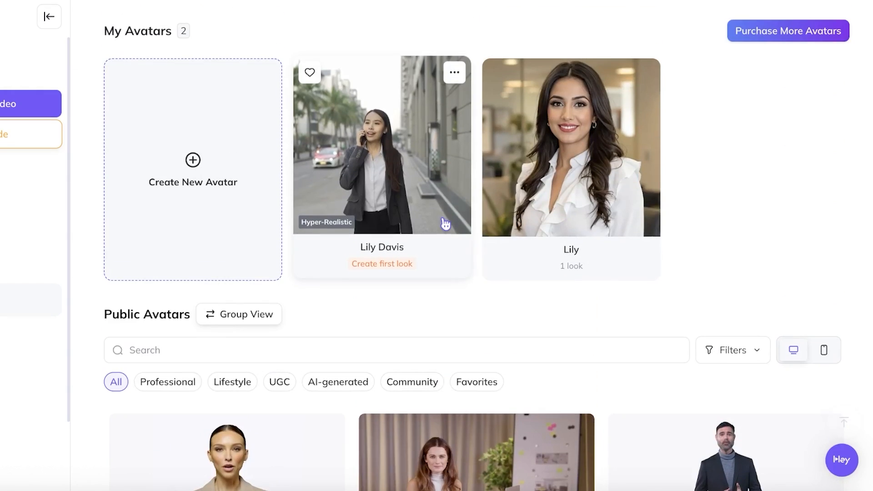
pyautogui.scroll(1, 445, 224)
pyautogui.click(644, 104)
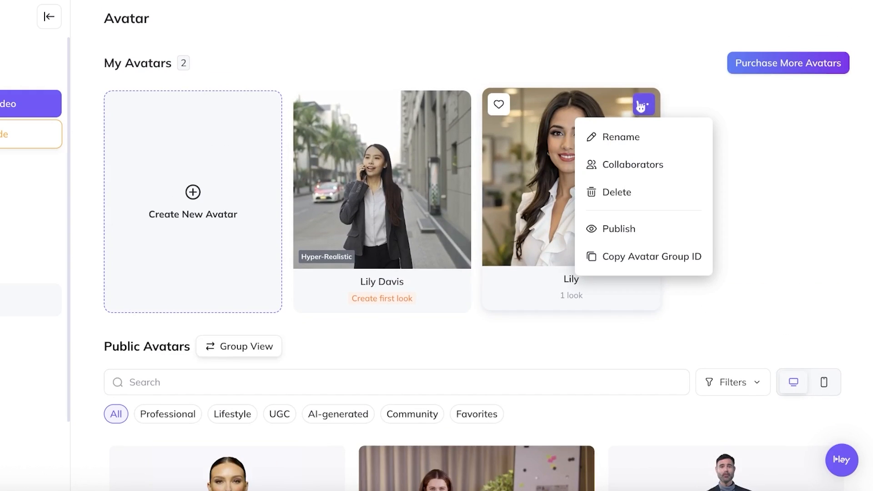
pyautogui.click(633, 200)
pyautogui.click(497, 279)
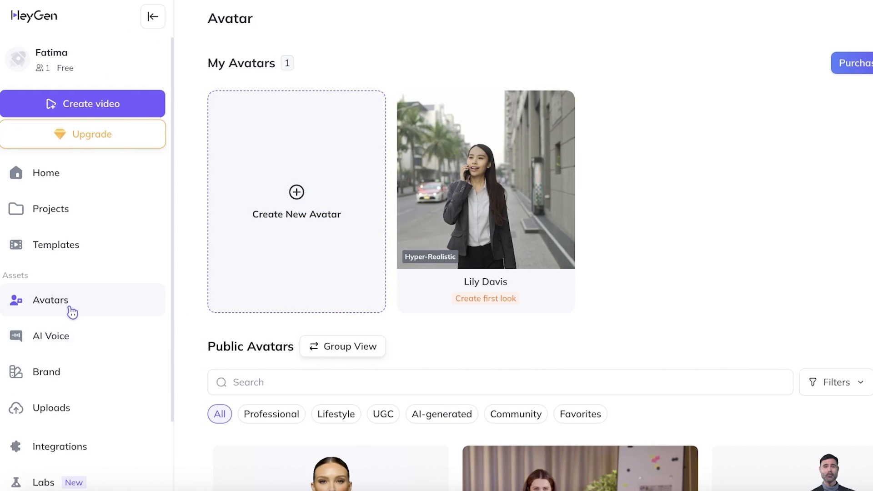
# Step: Start a new avatar from an uploaded photo and open the file chooser for its pictures
pyautogui.click(259, 189)
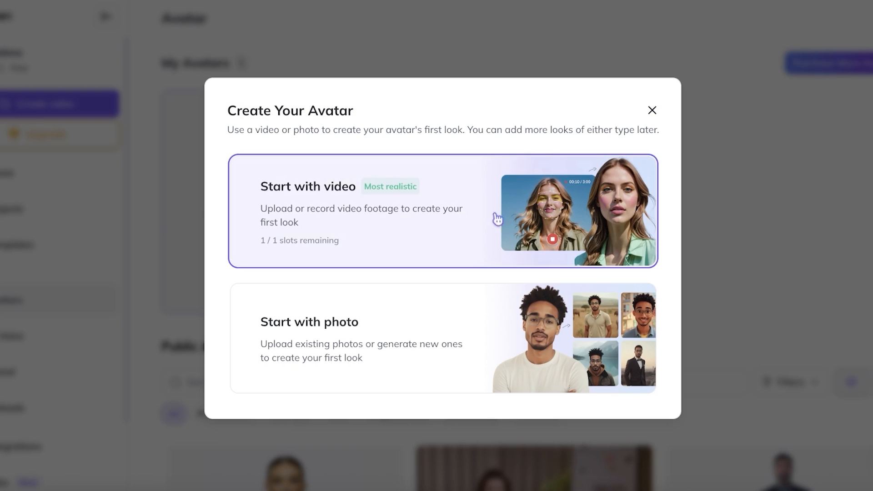
pyautogui.click(381, 301)
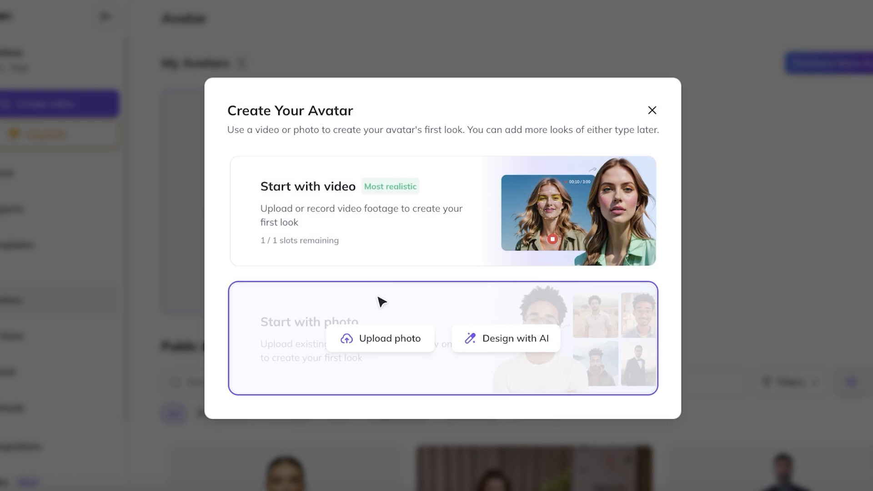
pyautogui.click(367, 344)
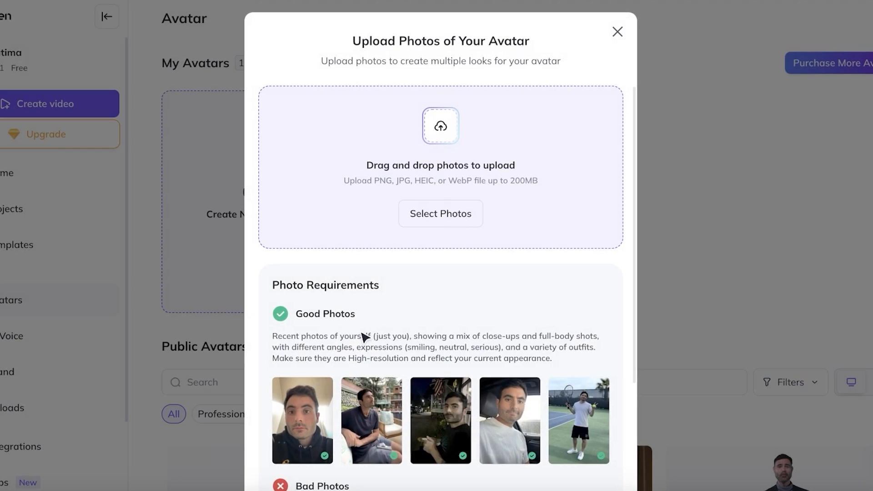
pyautogui.click(427, 212)
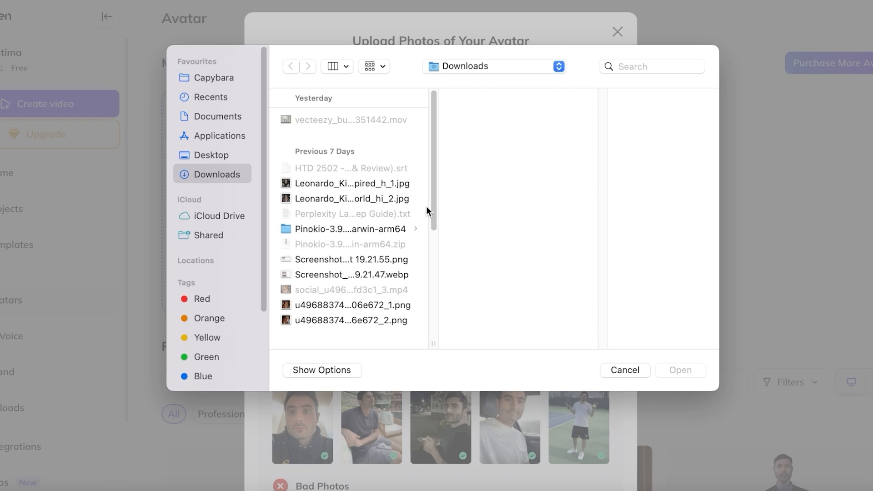
# Step: Upload the woman applying makeup PNG ending in 06e672_1 from Downloads and continue with it as the avatar photo
pyautogui.scroll(-10, 356, 222)
pyautogui.scroll(10, 356, 223)
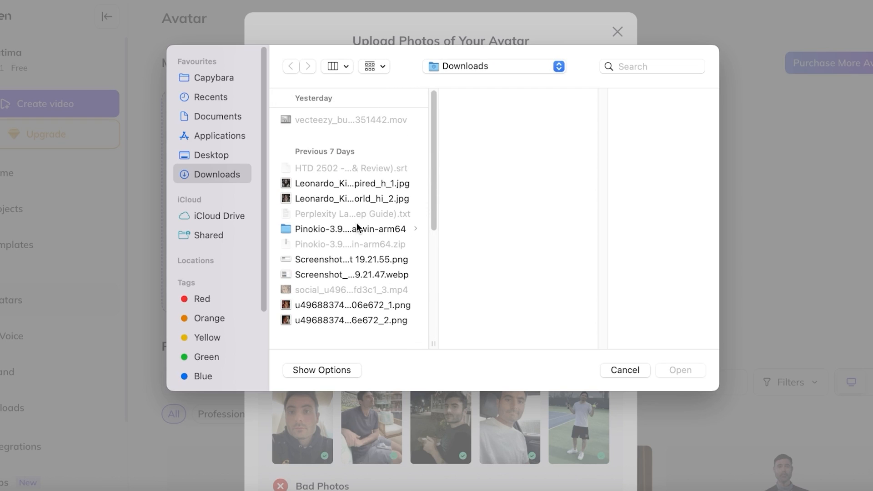
pyautogui.click(345, 199)
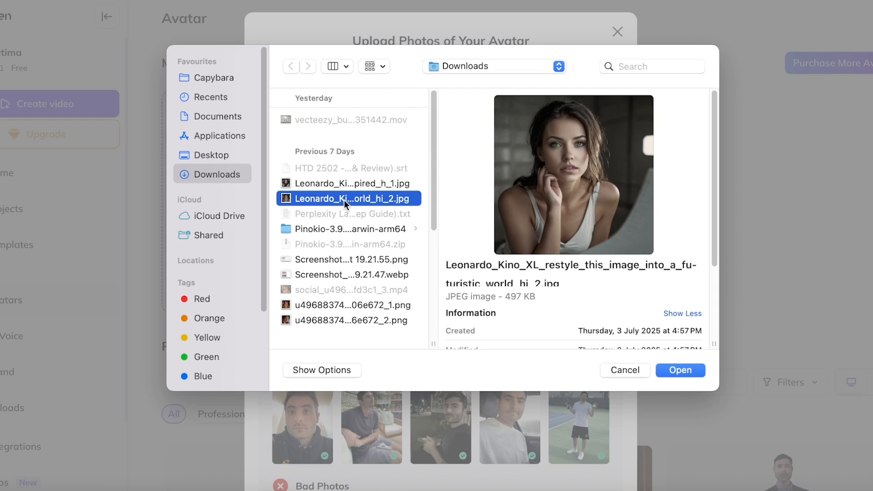
pyautogui.click(381, 183)
pyautogui.click(361, 313)
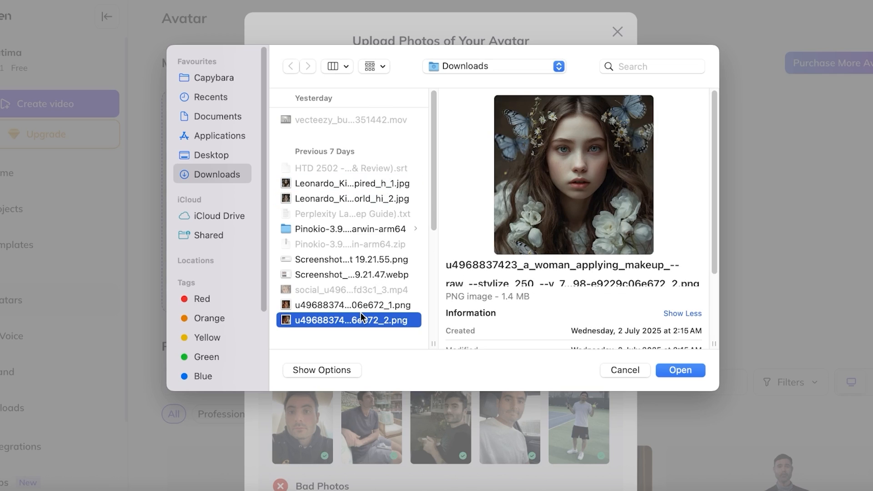
pyautogui.click(359, 307)
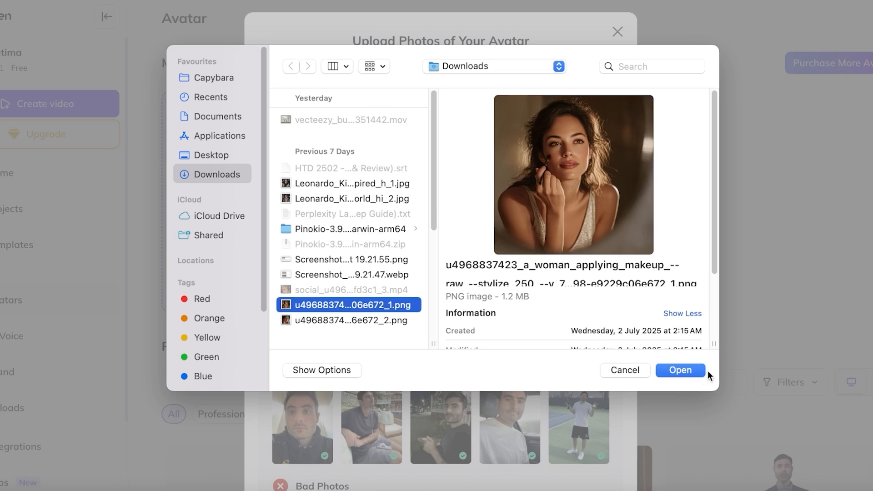
pyautogui.click(686, 371)
pyautogui.scroll(-8, 520, 273)
pyautogui.click(571, 448)
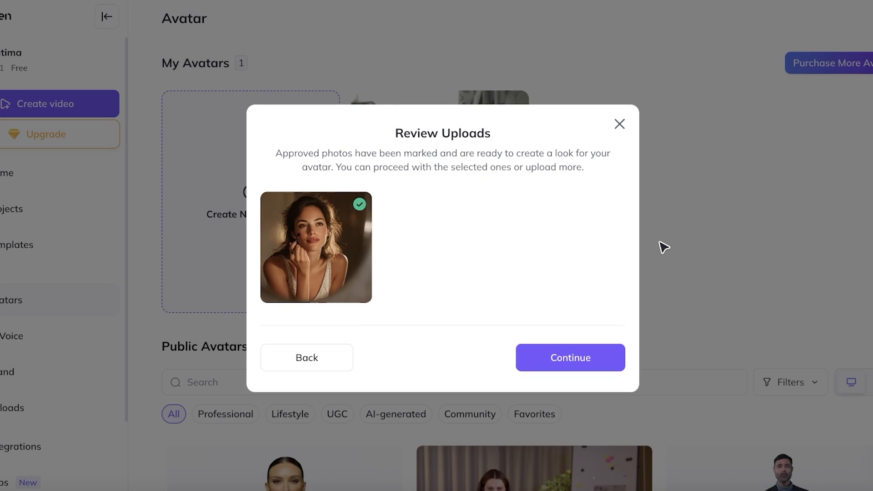
pyautogui.click(523, 370)
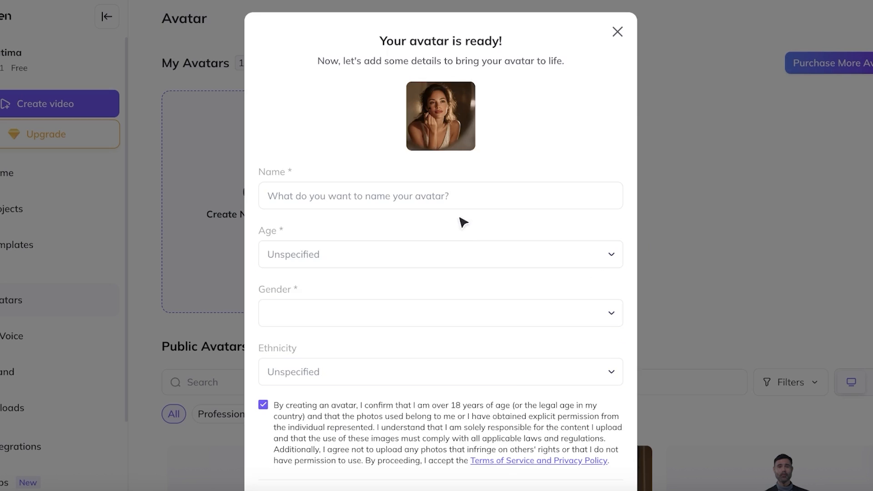
# Step: Name the new avatar "lily" and submit its details
pyautogui.click(466, 194)
pyautogui.write('I')
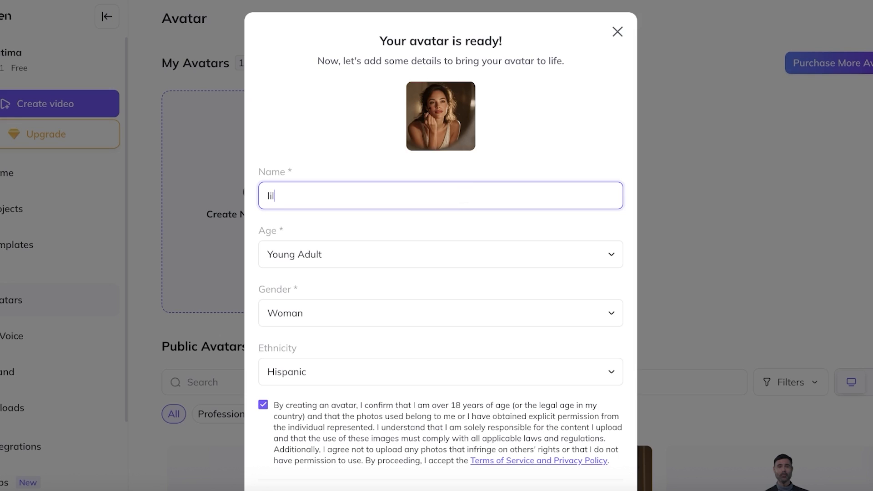
pyautogui.scroll(-2, 423, 366)
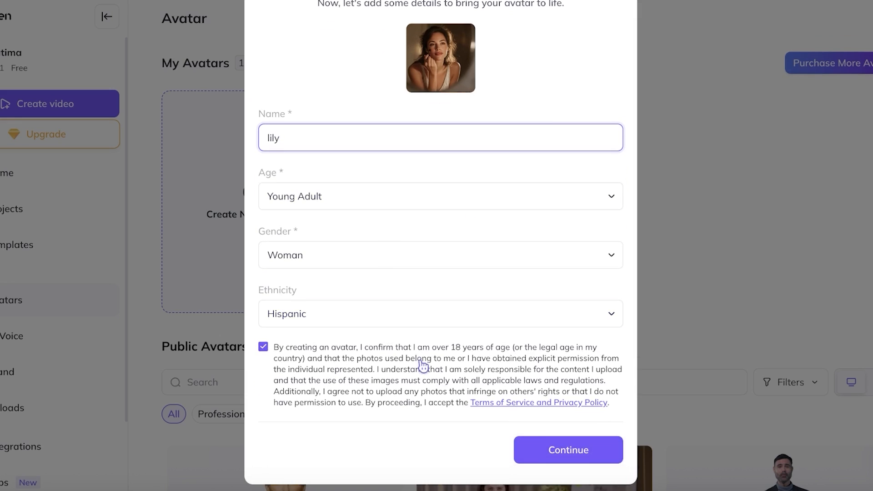
pyautogui.click(550, 450)
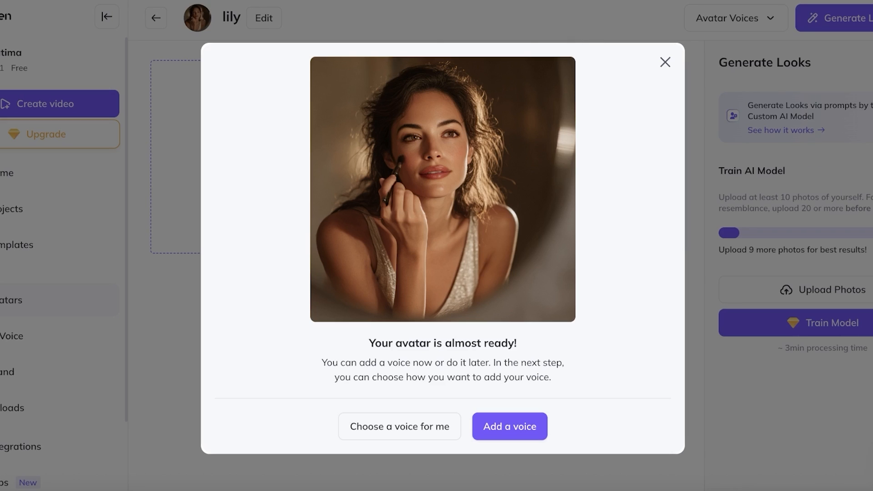
# Step: Check the site's camera and microphone permissions and have a voice chosen automatically for the new avatar
pyautogui.click(66, 0)
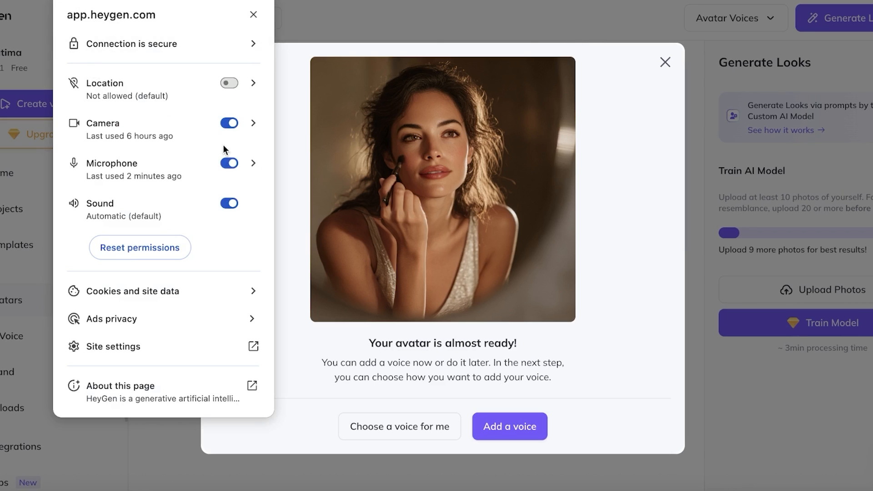
pyautogui.click(254, 15)
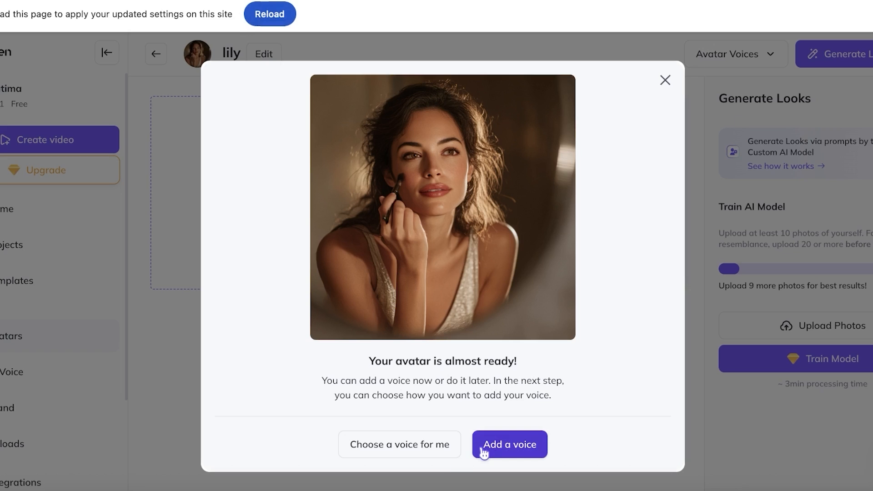
pyautogui.click(433, 453)
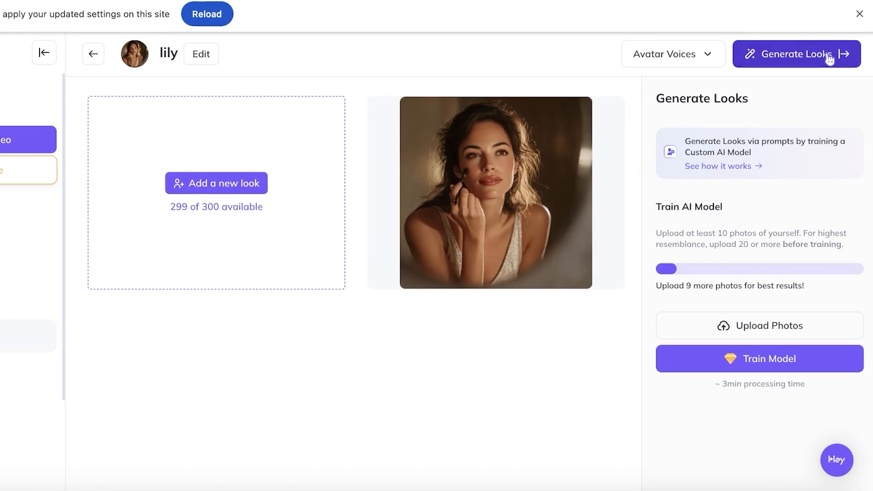
pyautogui.click(830, 58)
pyautogui.click(788, 62)
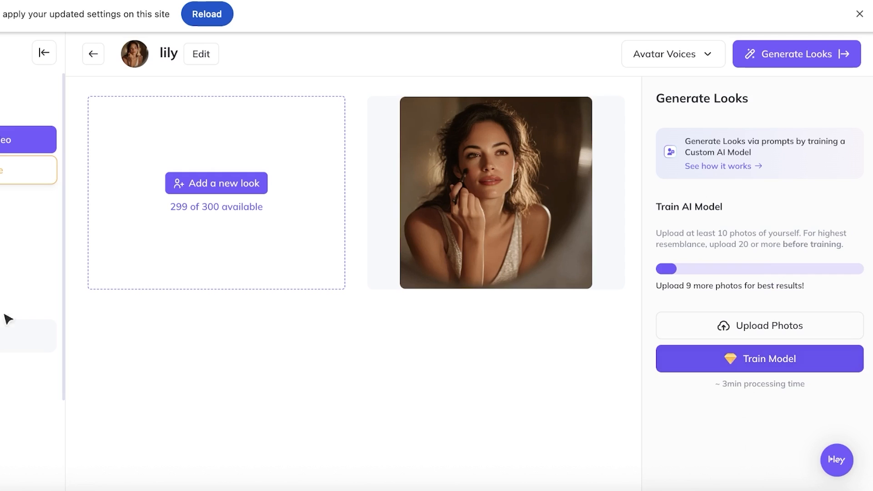
# Step: Return to the avatar list and look at the video and photo options for creating another avatar
pyautogui.click(14, 209)
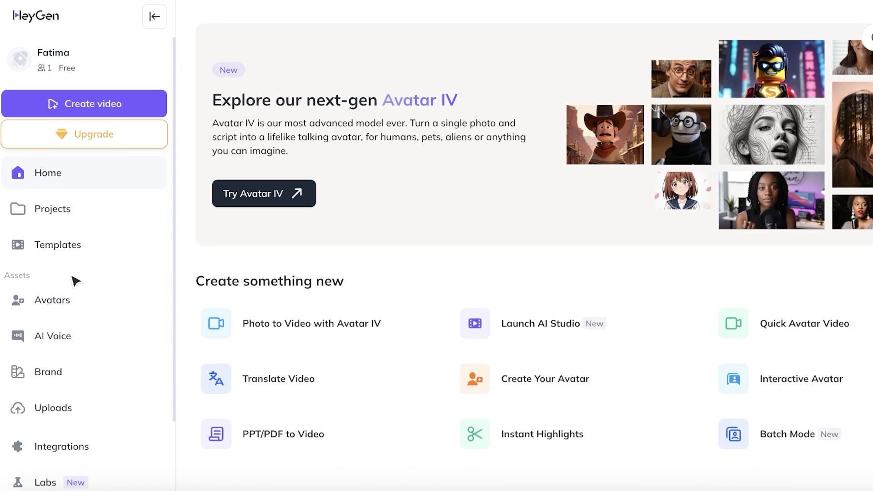
pyautogui.click(72, 333)
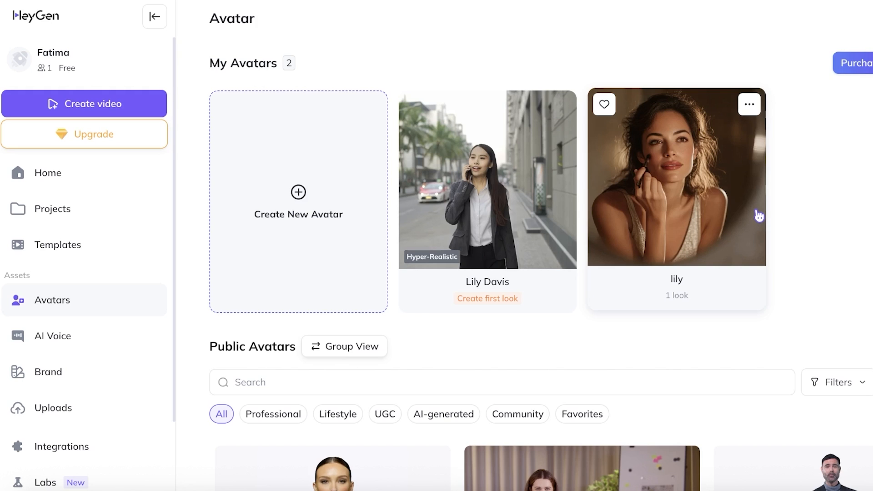
pyautogui.click(335, 219)
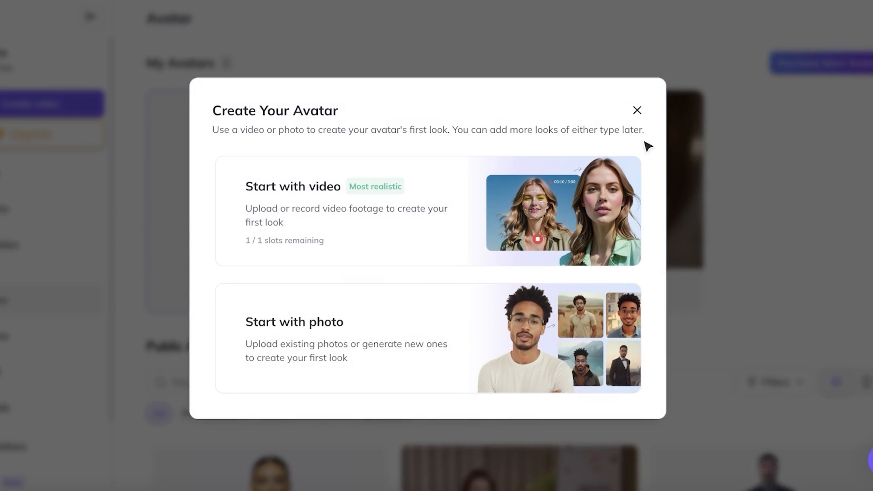
pyautogui.click(637, 110)
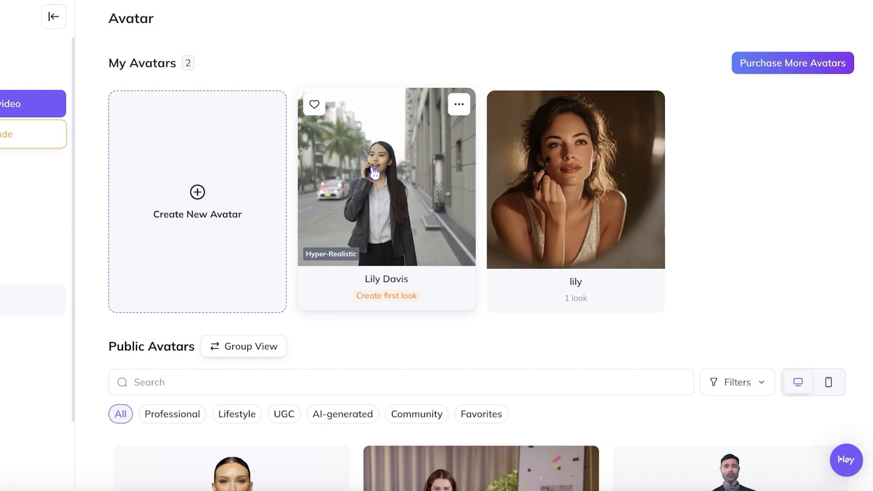
# Step: Look through the full list of public avatars to see which characters and looks are on offer
pyautogui.scroll(-10, 422, 181)
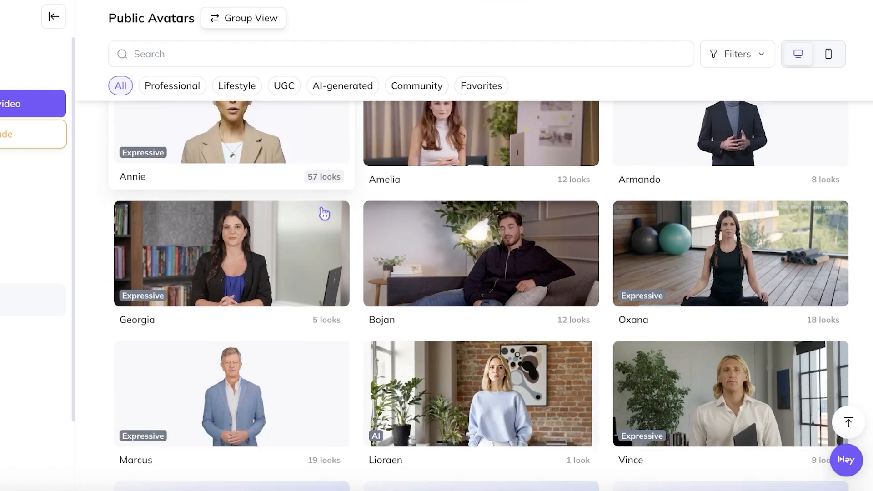
pyautogui.scroll(-2, 337, 241)
pyautogui.scroll(3, 308, 255)
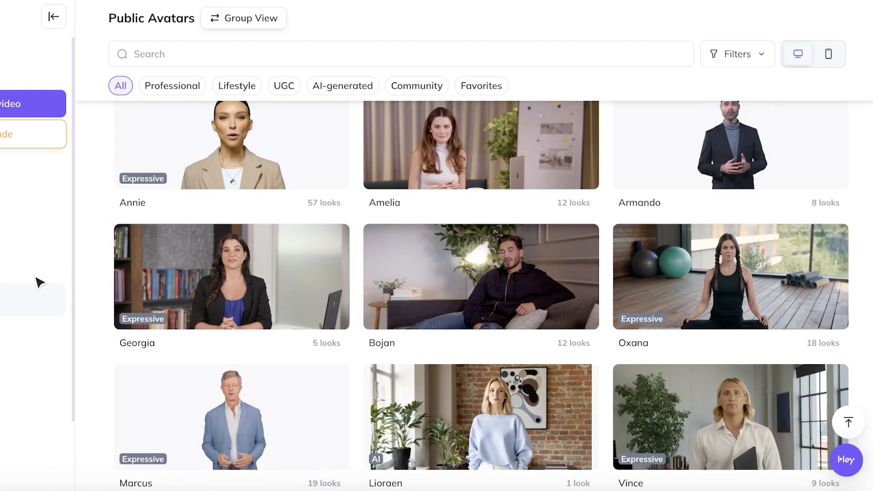
pyautogui.scroll(-12, 727, 314)
pyautogui.scroll(4, 610, 320)
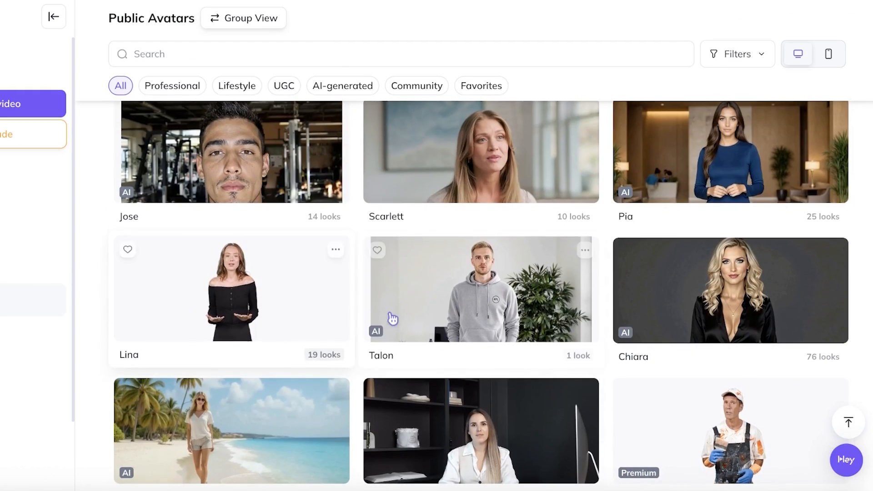
pyautogui.scroll(-18, 143, 292)
pyautogui.scroll(-2, 491, 242)
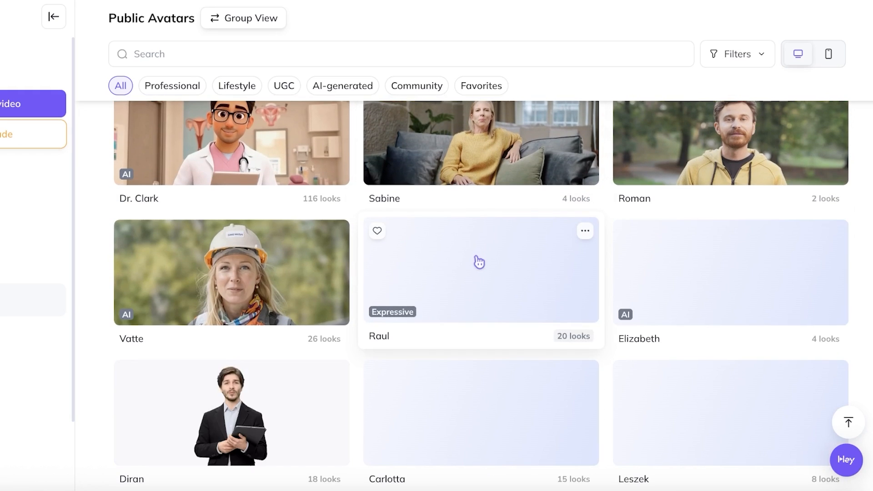
pyautogui.scroll(4, 464, 282)
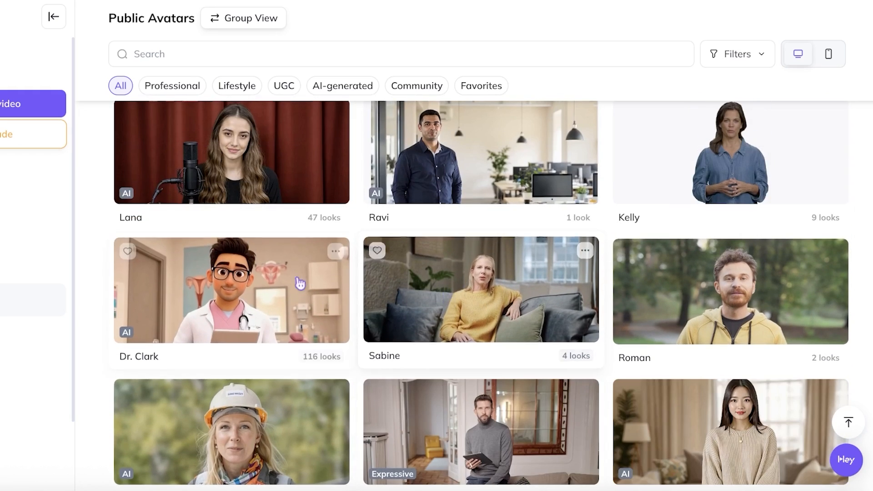
pyautogui.scroll(4, 291, 277)
pyautogui.scroll(-3, 287, 236)
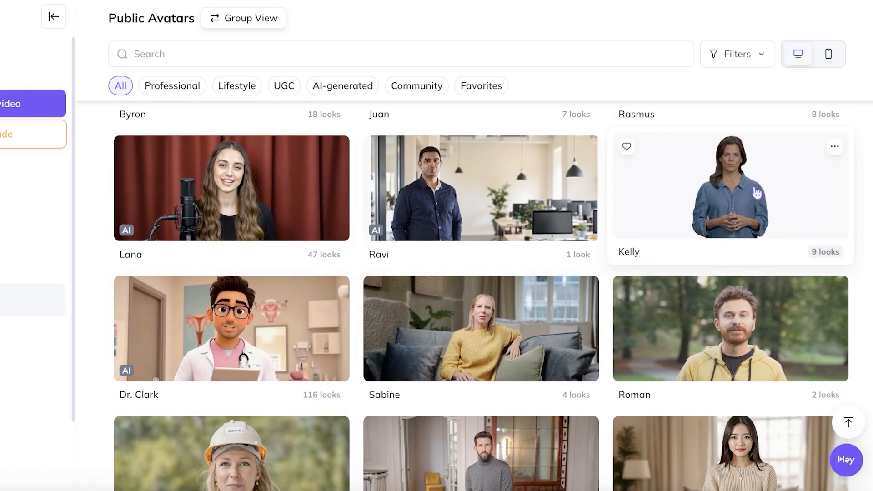
pyautogui.scroll(-15, 750, 205)
pyautogui.scroll(1, 691, 233)
# Step: Filter the public avatars by Woman, Middle Aged and White, and look through the list
pyautogui.click(734, 55)
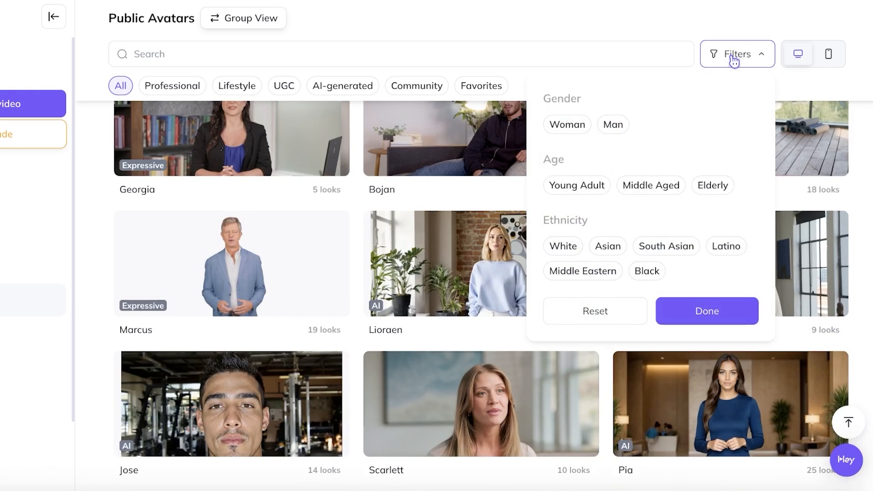
pyautogui.click(586, 191)
pyautogui.click(564, 249)
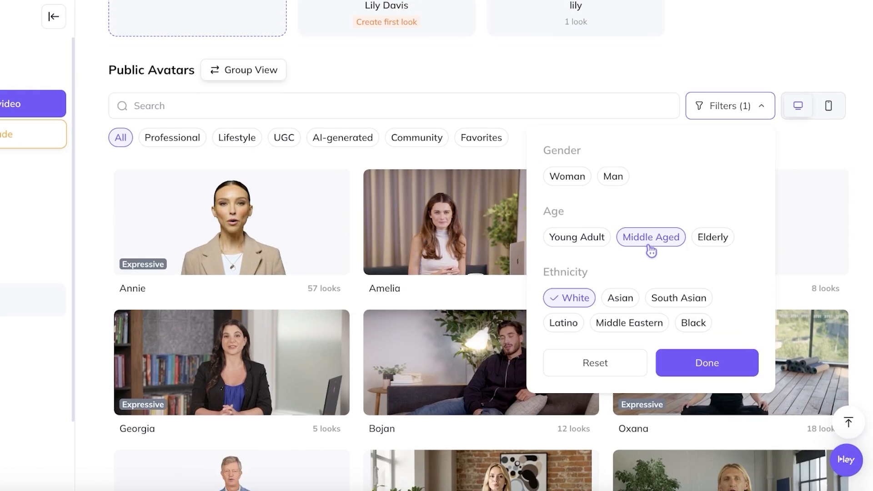
pyautogui.click(652, 248)
pyautogui.click(565, 175)
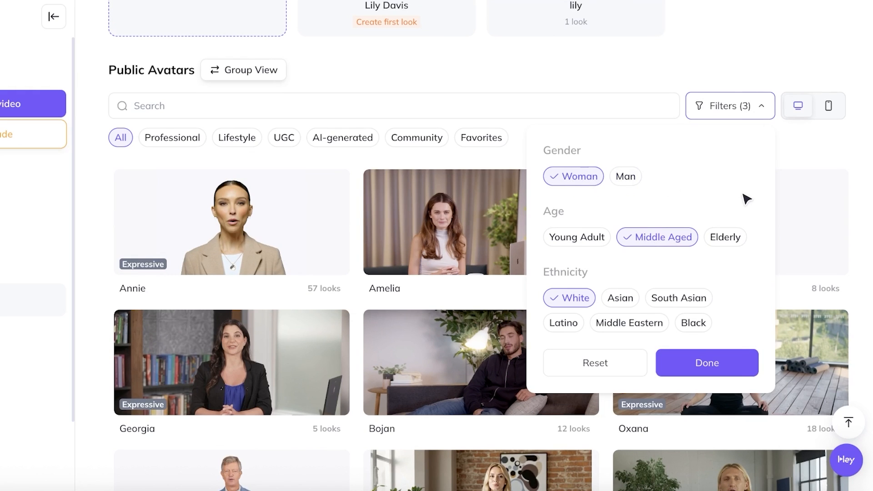
pyautogui.click(778, 88)
pyautogui.scroll(-6, 702, 267)
pyautogui.scroll(7, 705, 271)
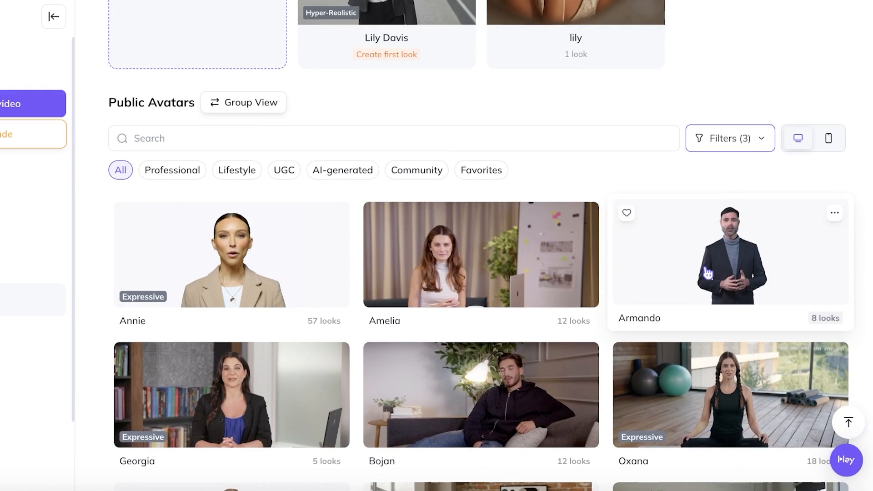
pyautogui.scroll(-7, 707, 273)
pyautogui.scroll(-10, 705, 277)
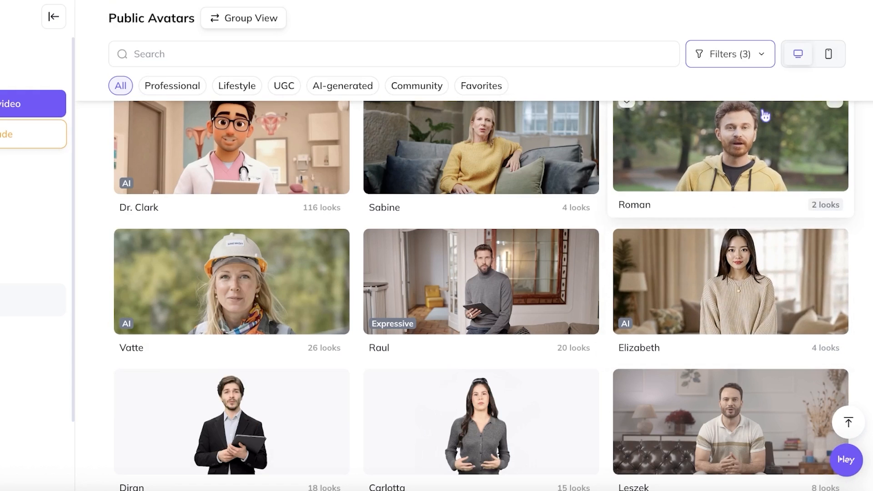
# Step: Change the public avatar filters to Elderly and South Asian, apply them, and look through the list again
pyautogui.click(740, 65)
pyautogui.click(727, 186)
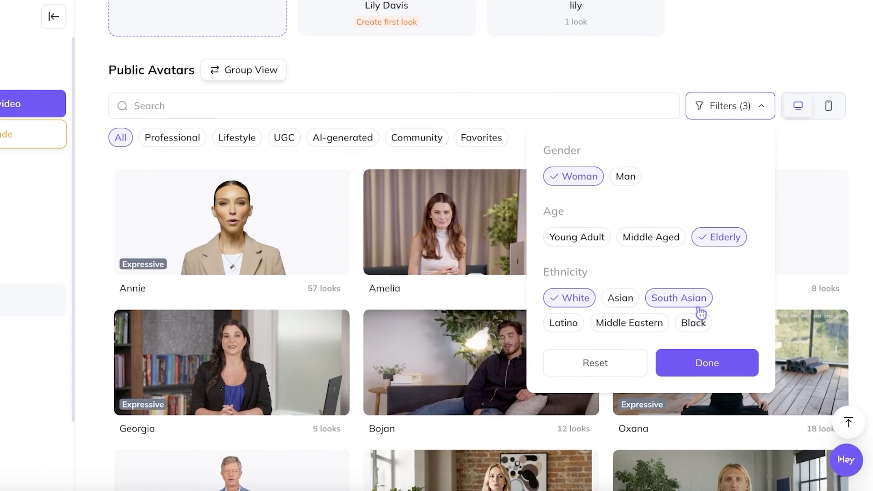
pyautogui.click(697, 300)
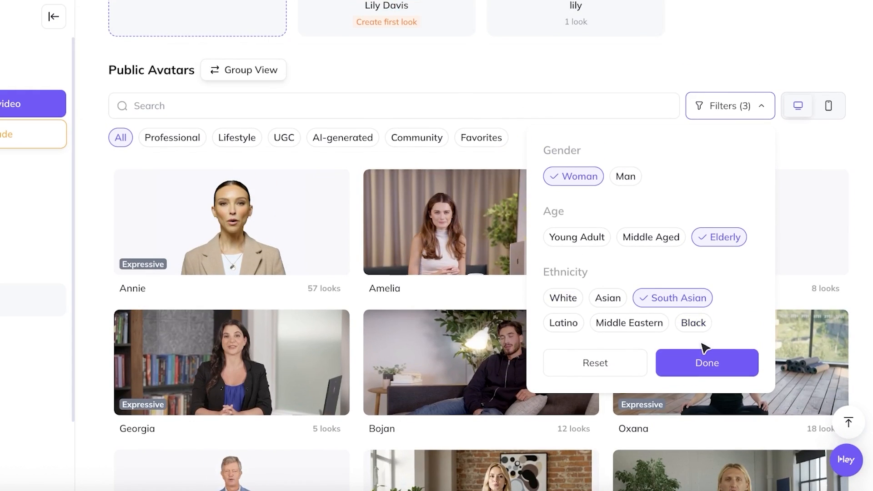
pyautogui.click(704, 364)
pyautogui.scroll(6, 652, 213)
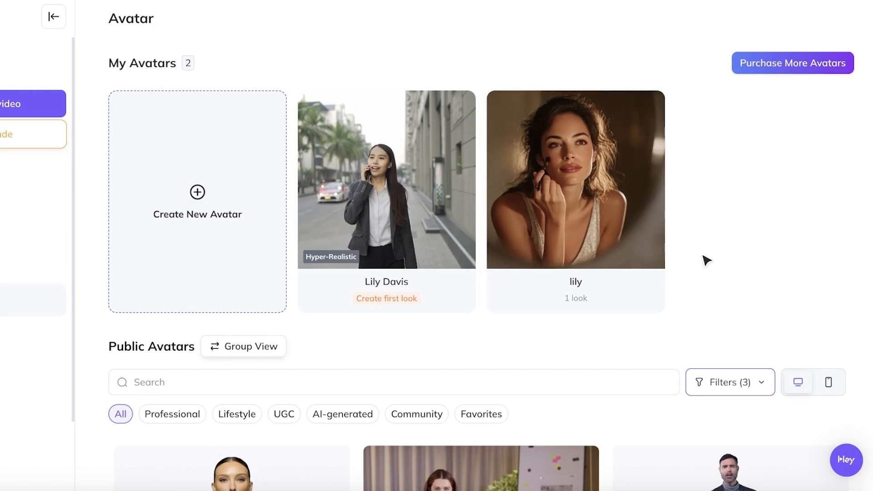
pyautogui.scroll(-20, 711, 248)
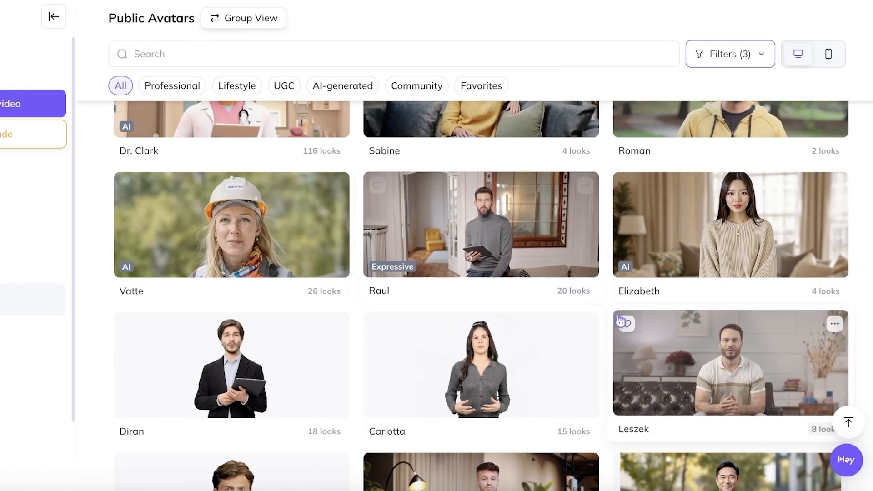
pyautogui.scroll(-10, 773, 246)
pyautogui.scroll(8, 483, 300)
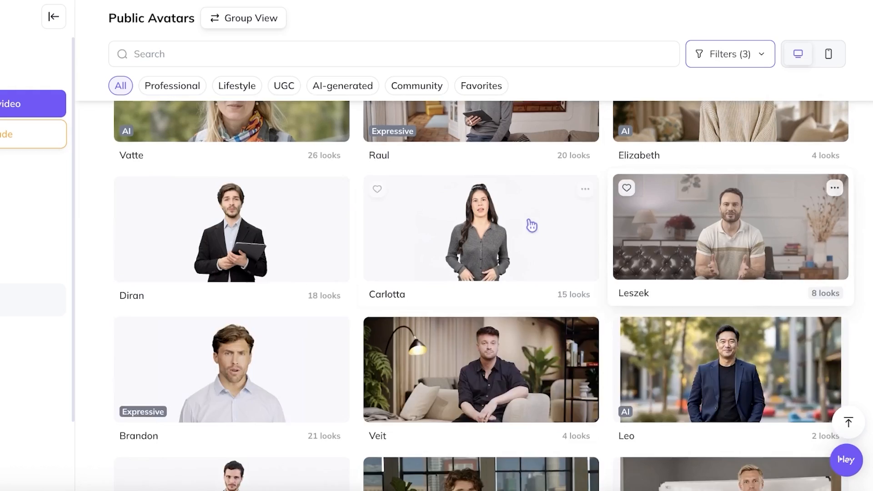
pyautogui.scroll(3, 514, 239)
pyautogui.scroll(20, 791, 257)
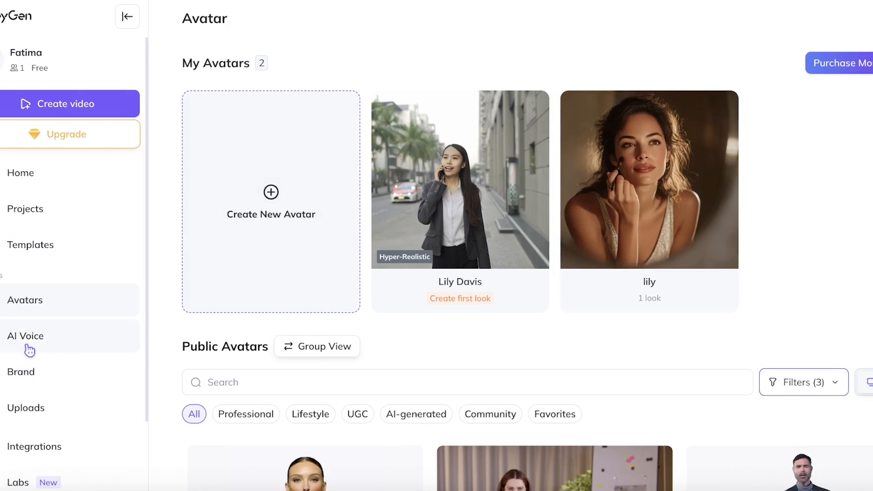
# Step: Look at the Integrations, Brand, AI Voice and Labs pages in turn, and return to Home
pyautogui.click(53, 450)
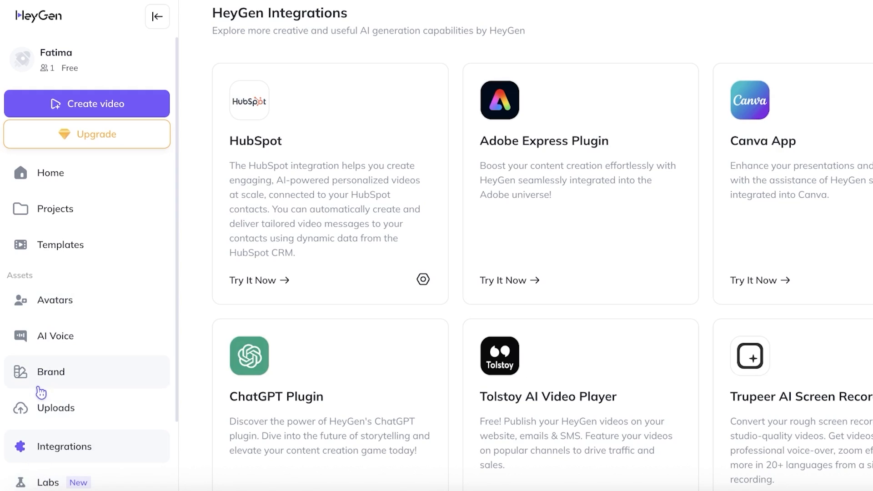
pyautogui.click(37, 377)
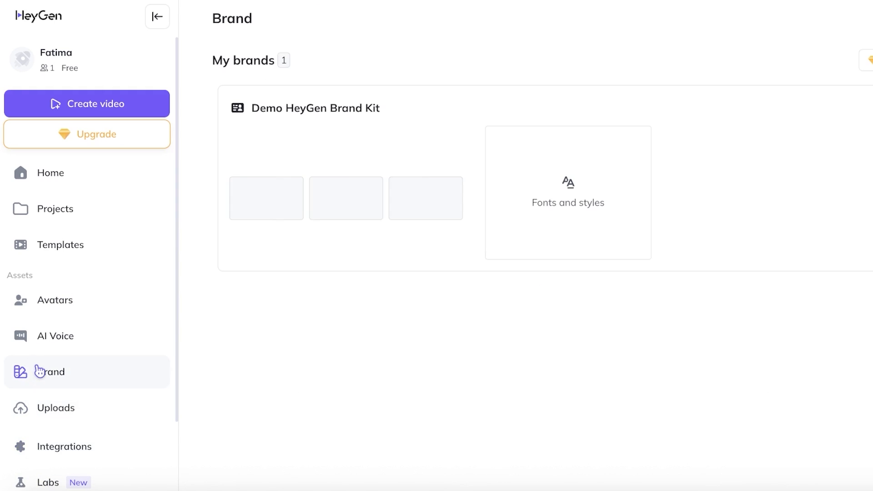
pyautogui.click(63, 342)
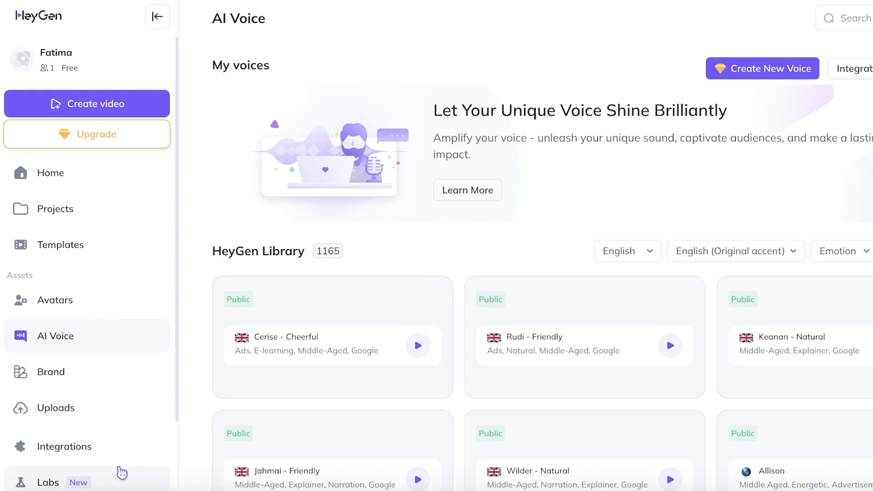
pyautogui.click(85, 483)
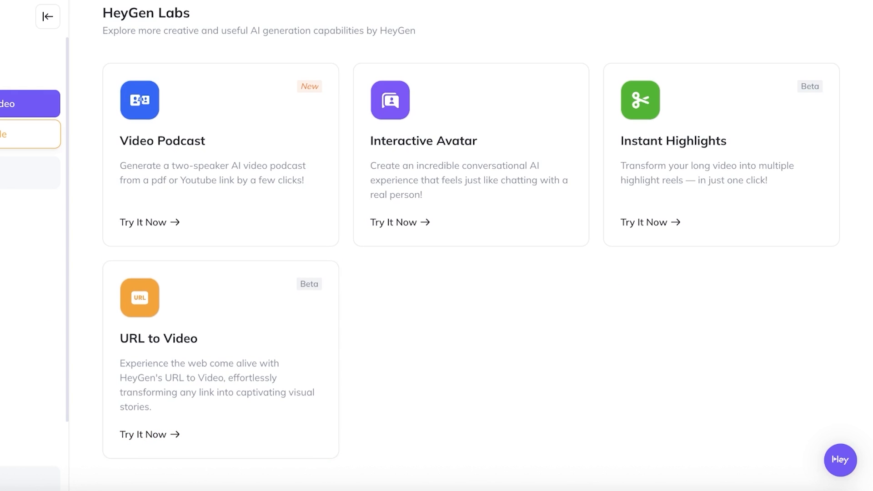
pyautogui.click(44, 177)
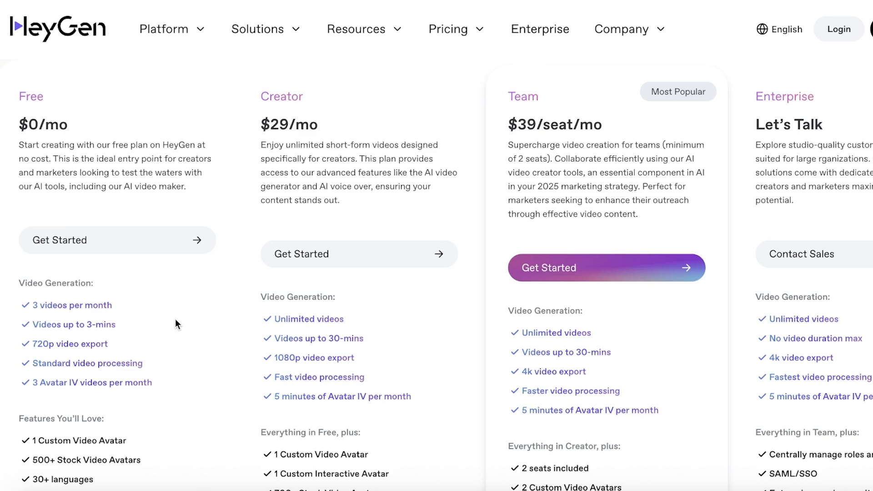
# Step: Compare the prices and included features of the Free, Creator, Team and Enterprise plans on the pricing page
pyautogui.scroll(1, 175, 324)
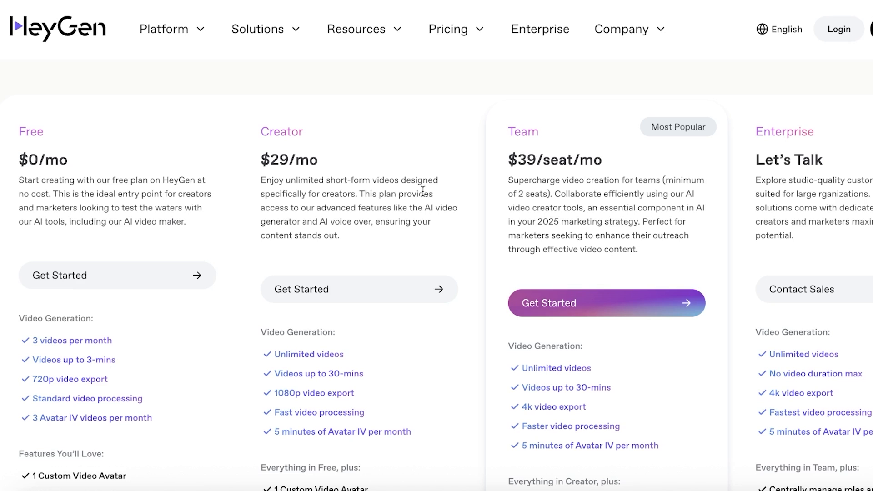
pyautogui.scroll(-4, 416, 197)
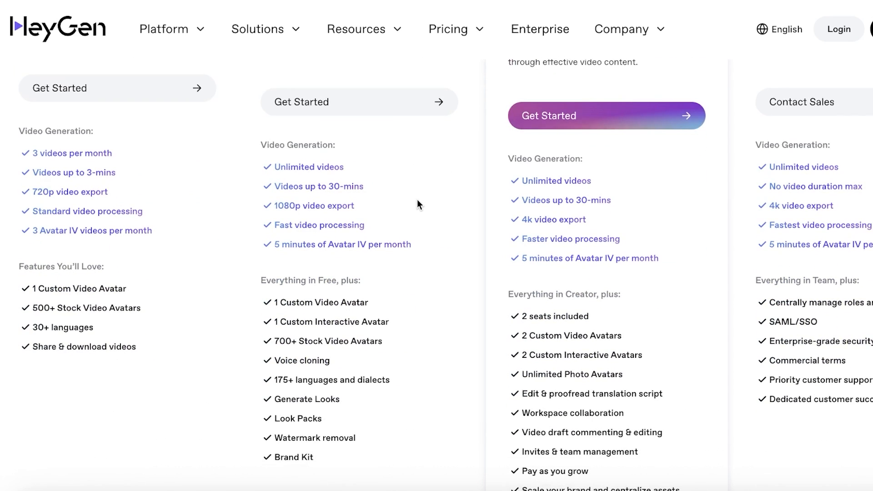
pyautogui.scroll(3, 419, 220)
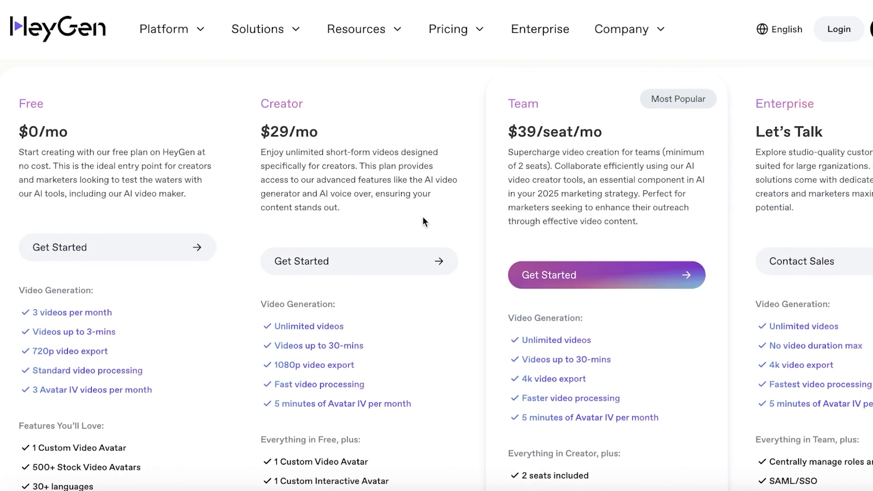
pyautogui.scroll(-3, 526, 205)
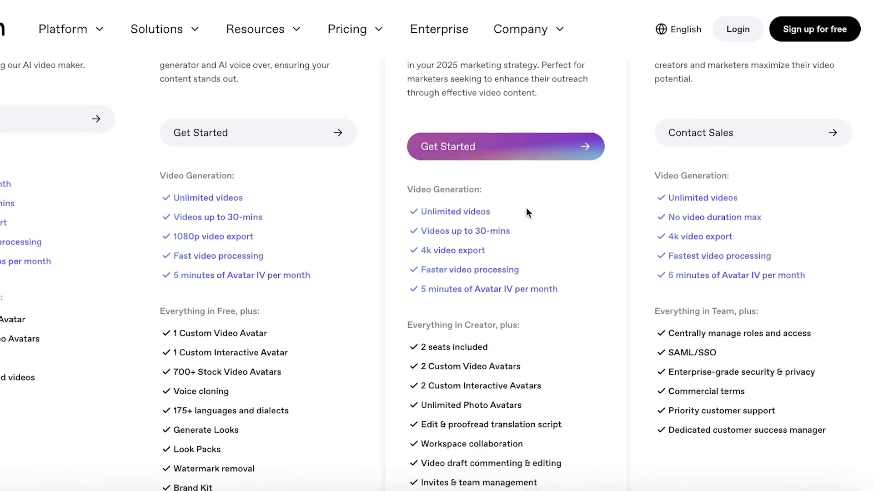
pyautogui.scroll(8, 526, 209)
pyautogui.scroll(-14, 529, 217)
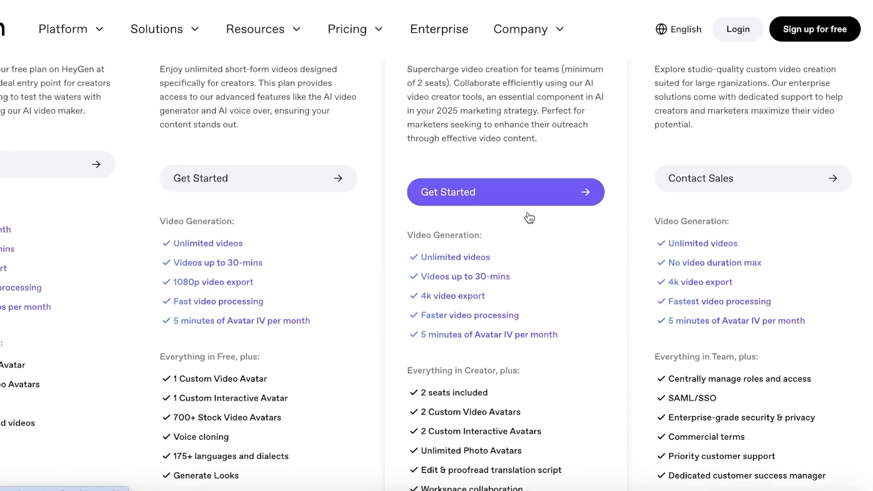
pyautogui.scroll(13, 528, 217)
pyautogui.scroll(-5, 530, 215)
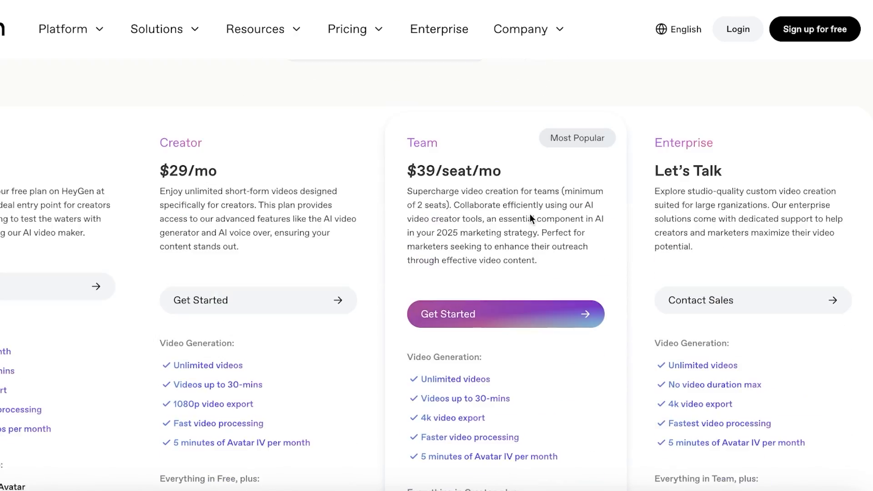
pyautogui.scroll(7, 553, 286)
pyautogui.scroll(-4, 553, 289)
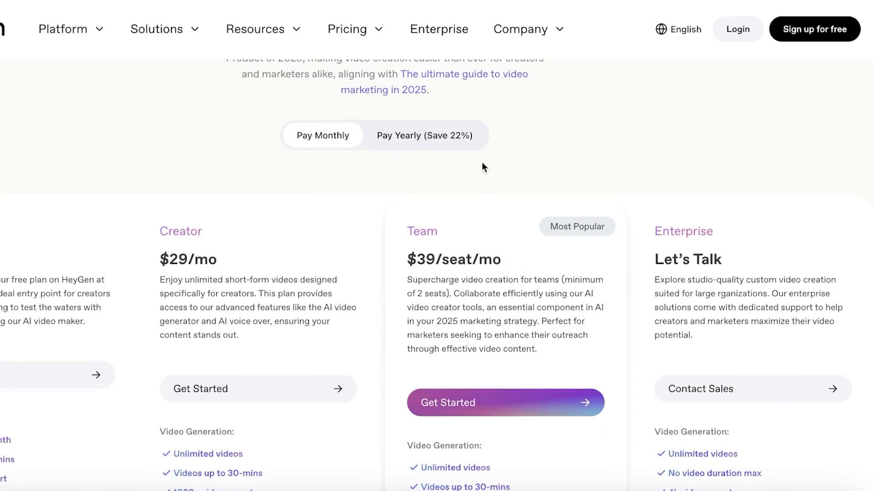
pyautogui.scroll(-2, 475, 184)
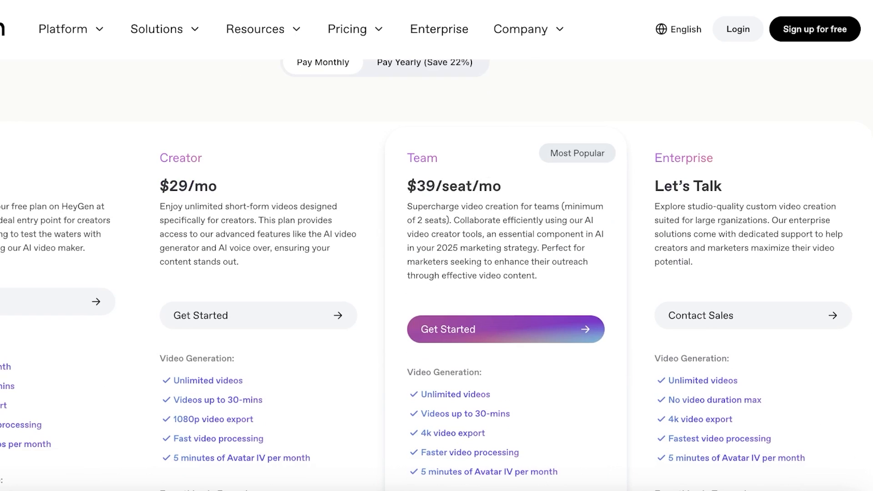